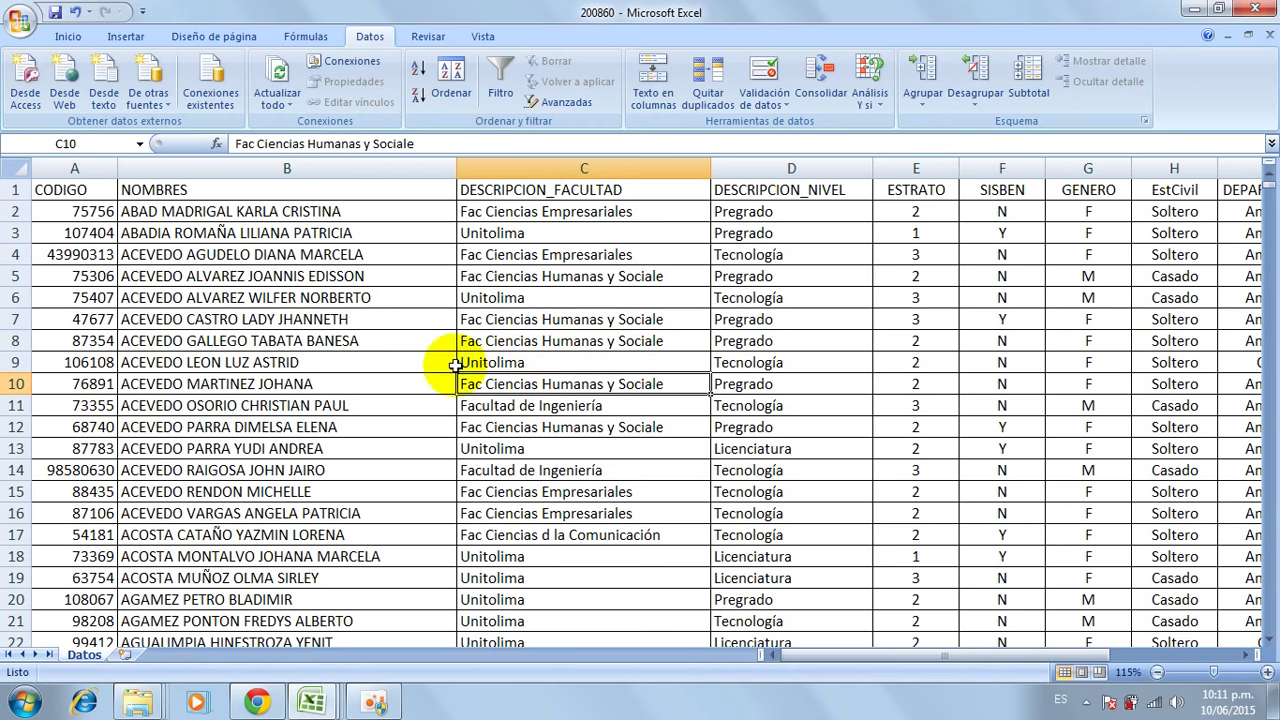
Check several student name cells, then move along the header row back to CODIGO.
left_click(263, 297)
left_click(285, 367)
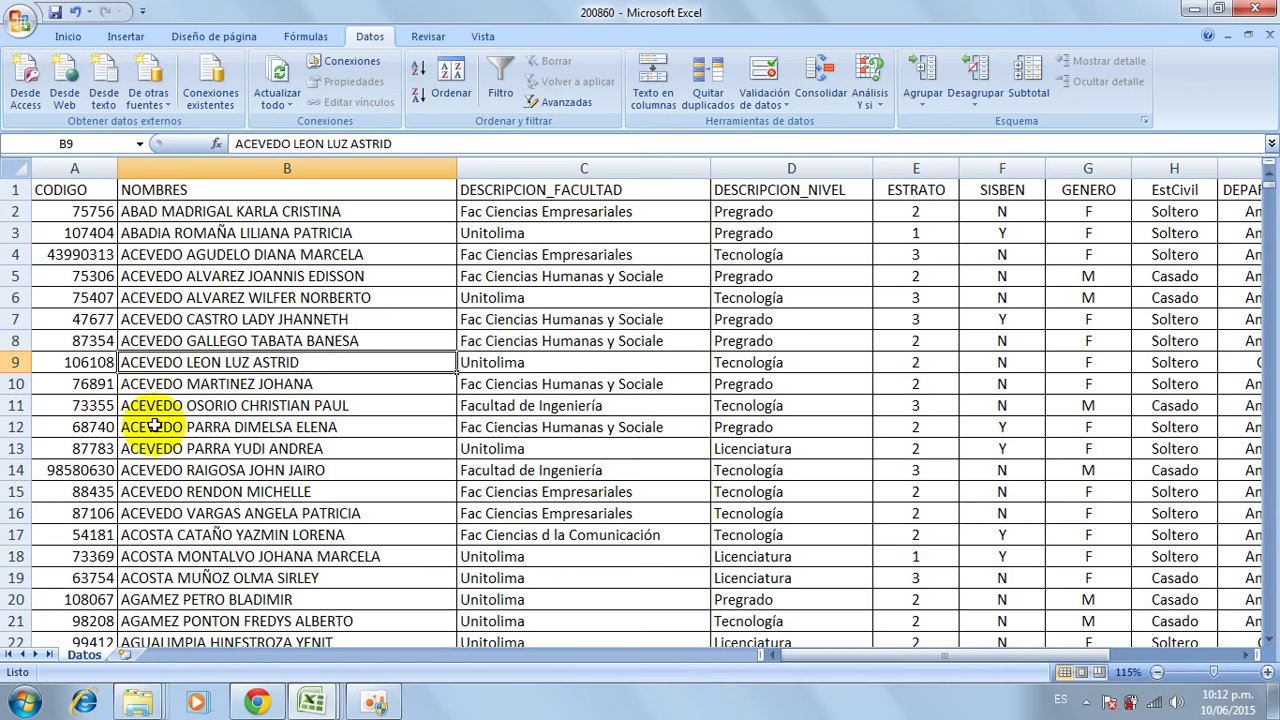
left_click(354, 281)
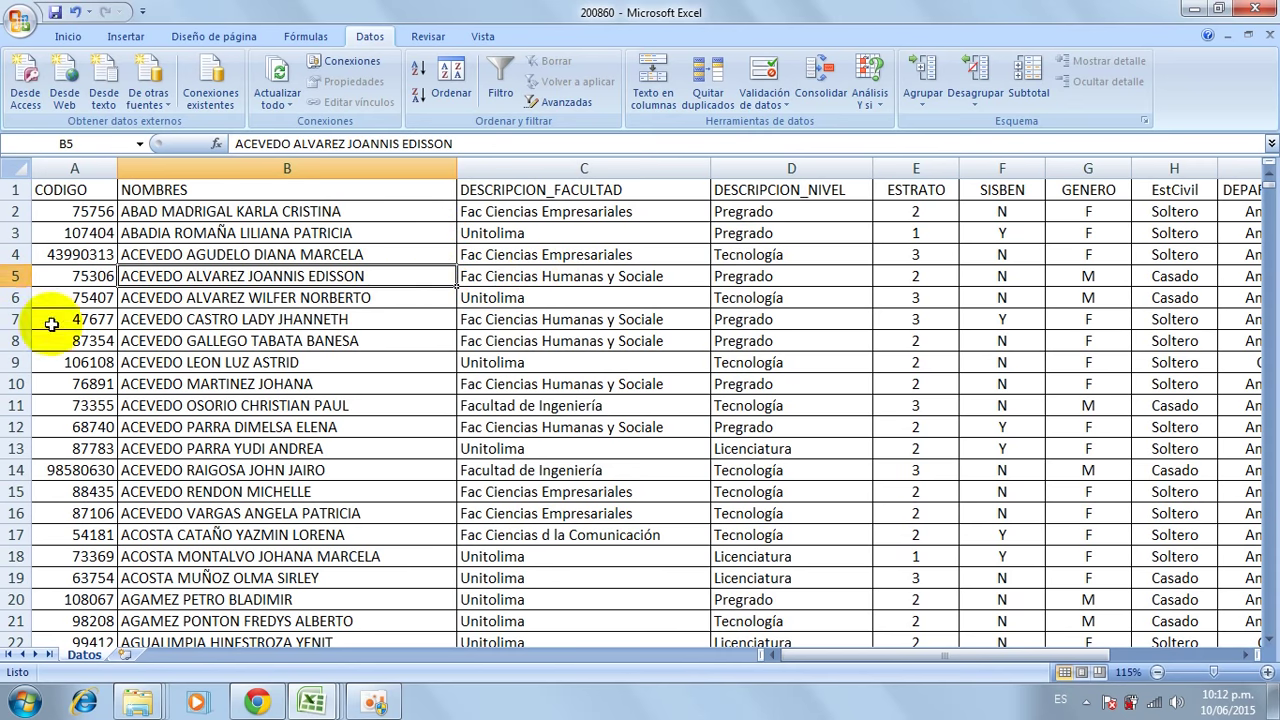
left_click(621, 190)
key("Right")
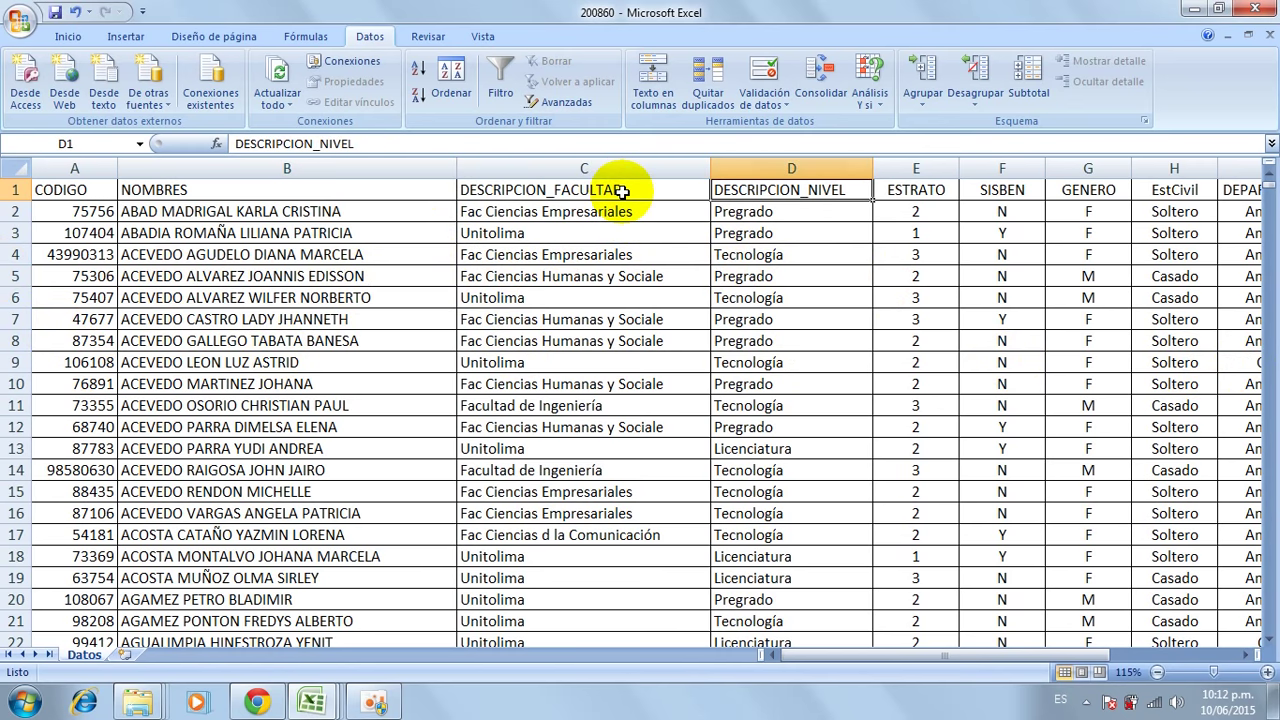
key("Right")
key("Right")
key("Right")
key("Right")
key("Right")
key("Left")
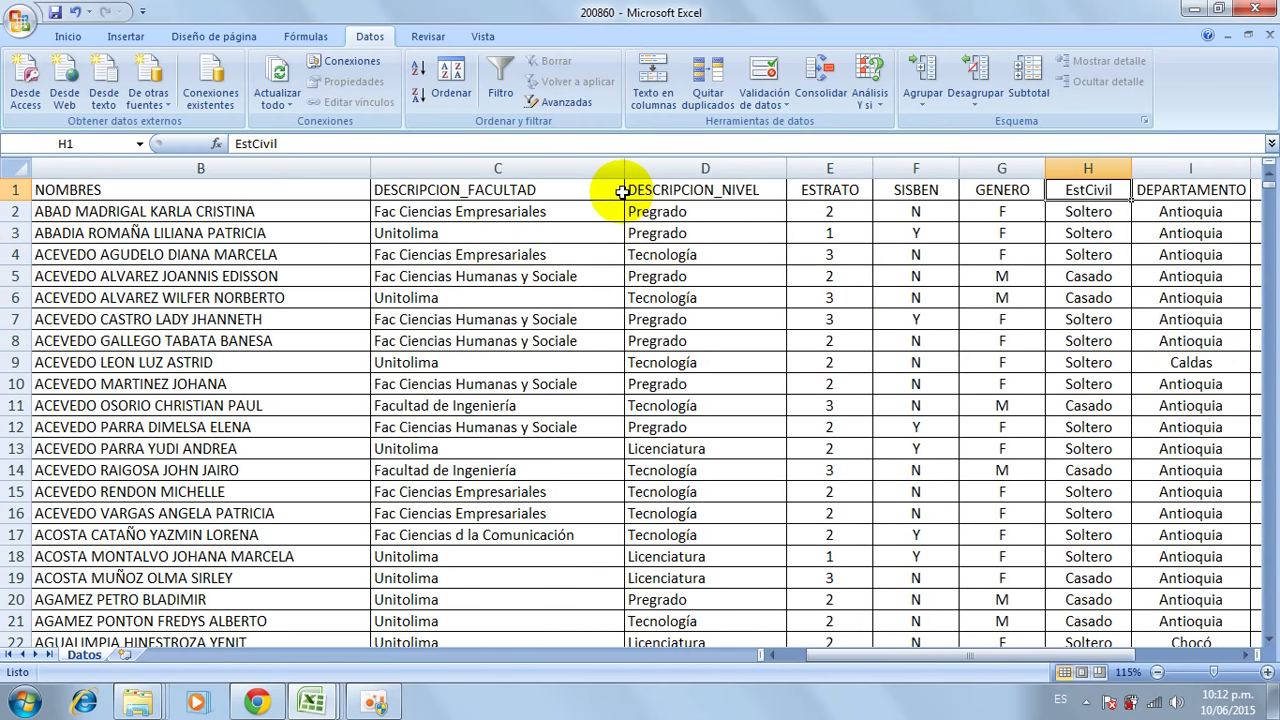
key("Left")
key("Home")
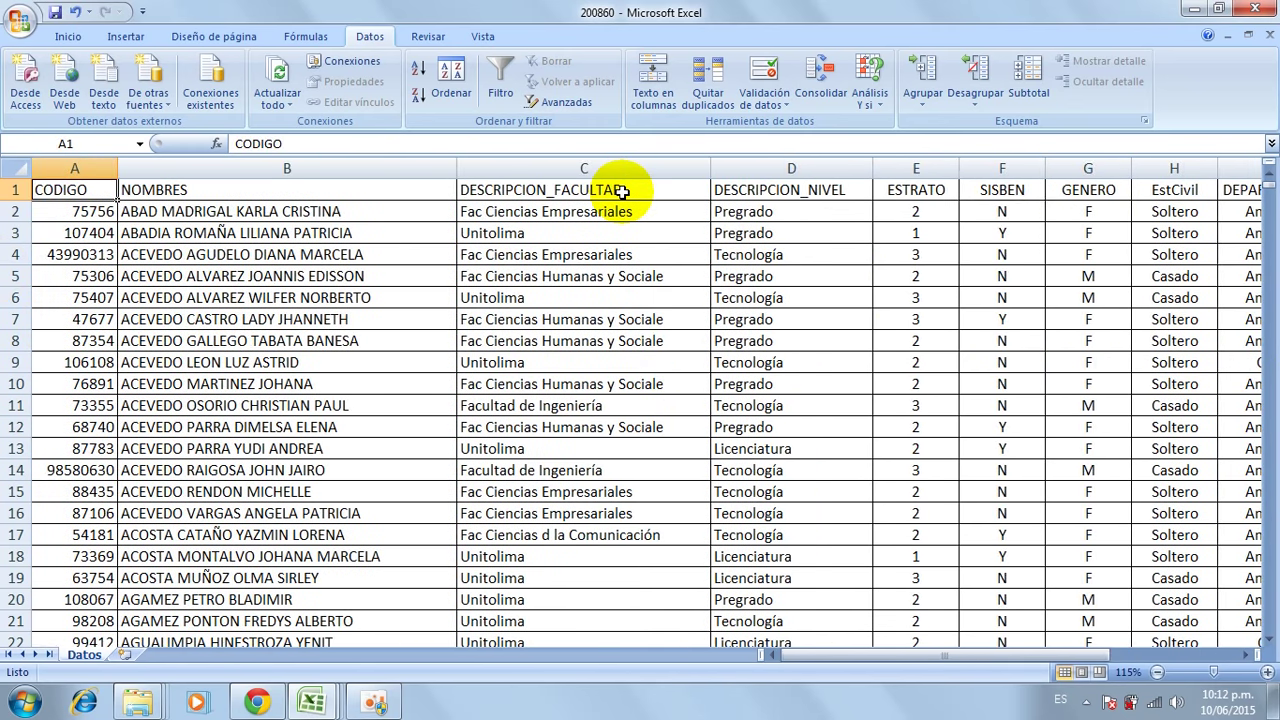
Step across the headers as far as EstCivil and settle on DESCRIPCION_NIVEL.
key("Right")
key("Right")
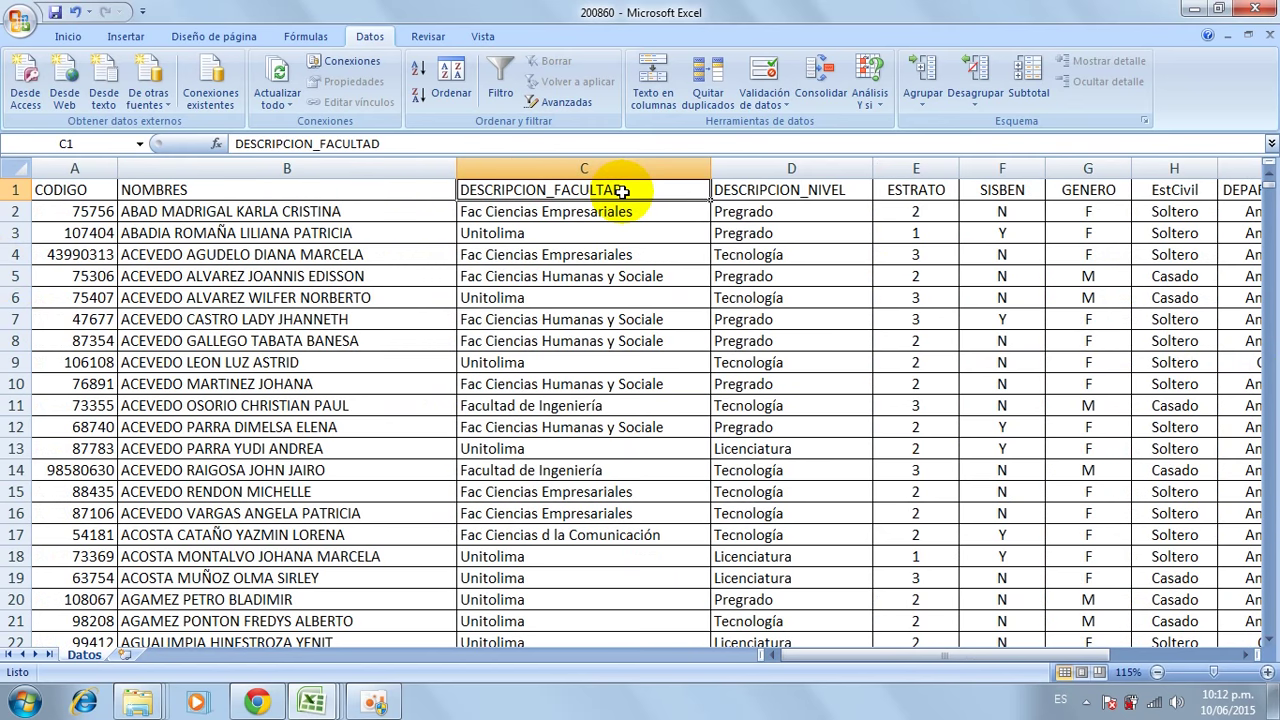
key("Right")
key("Right")
key("Right")
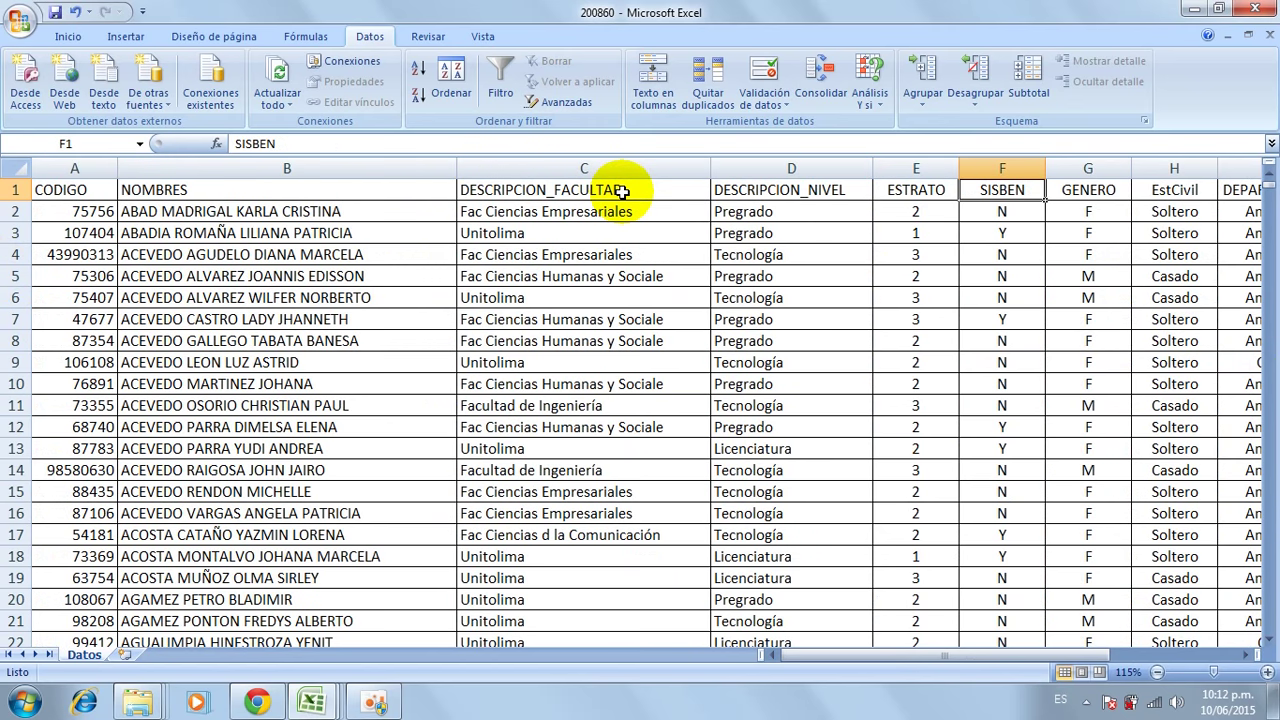
key("Right")
key("Right")
key("Right")
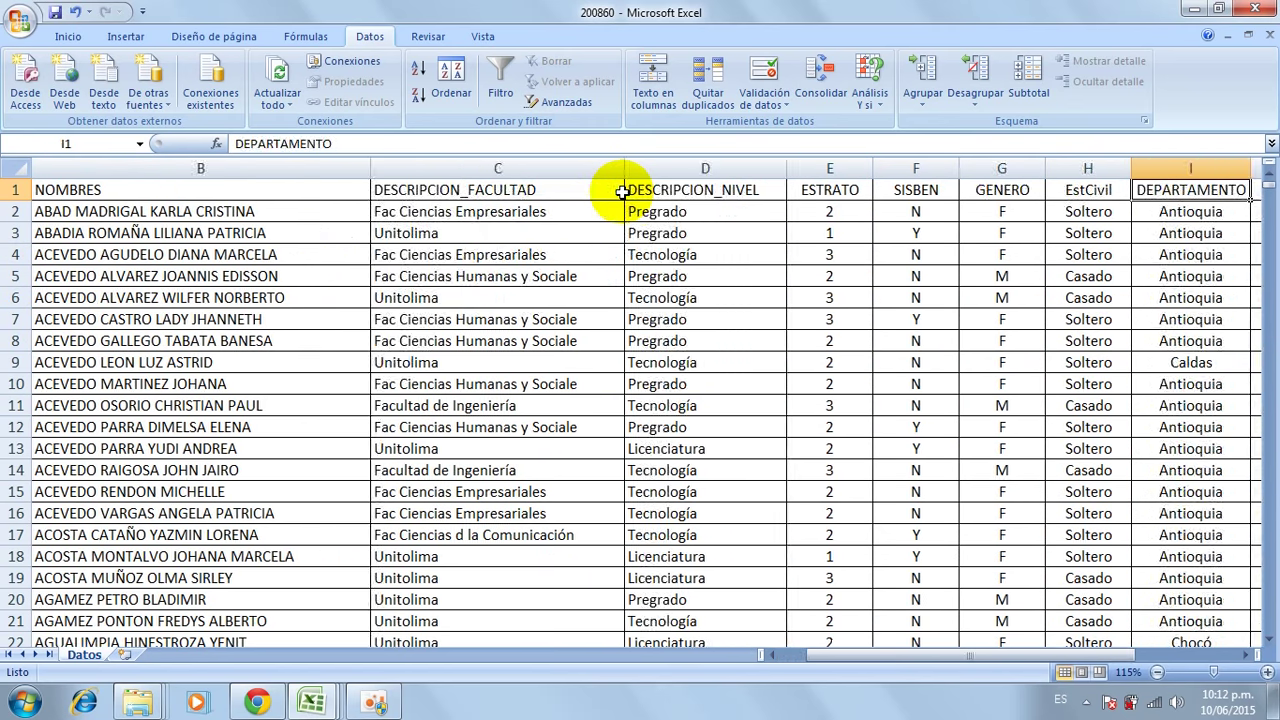
key("Right")
key("Left")
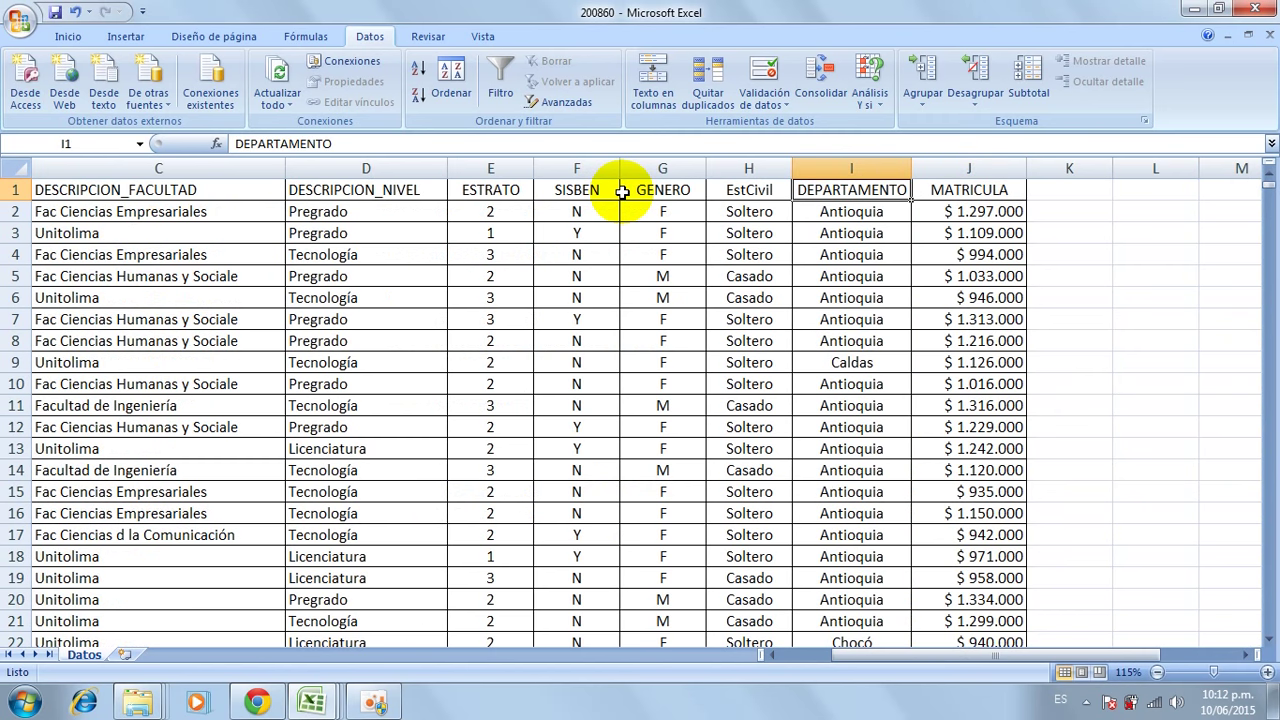
key("Left")
key("Left")
key("Left")
key("Left")
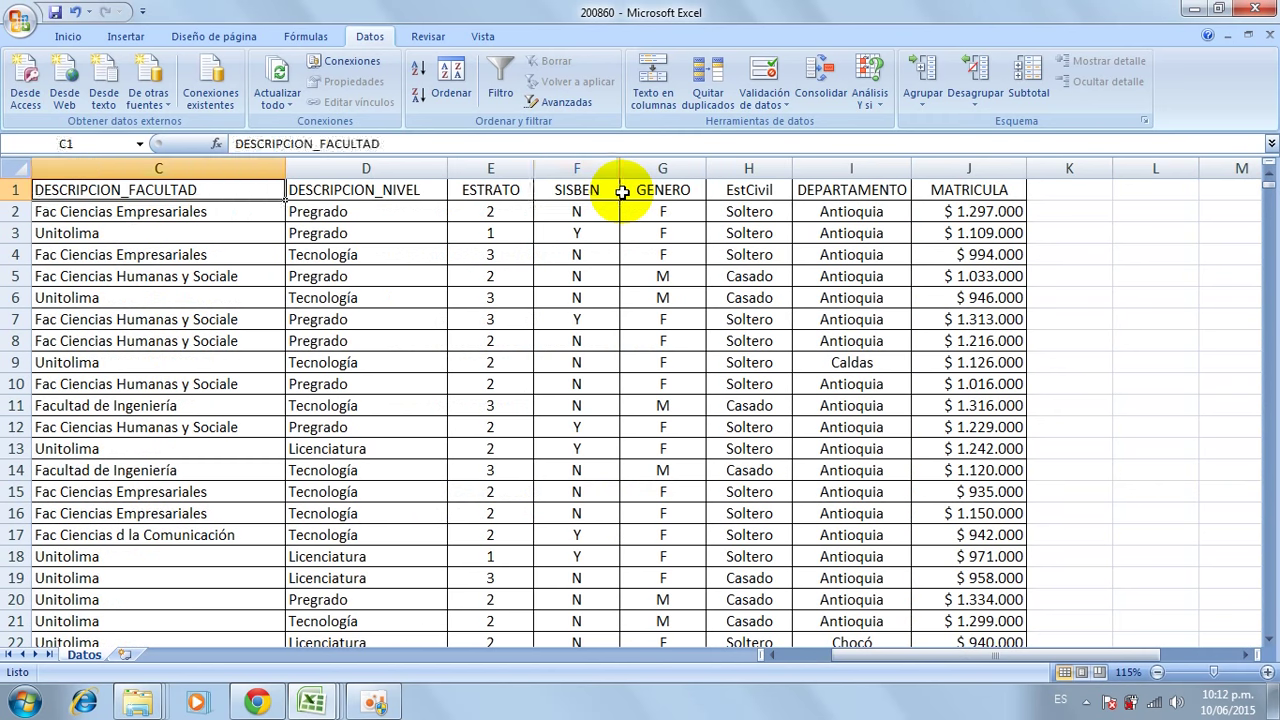
key("Left")
key("Right")
key("Right")
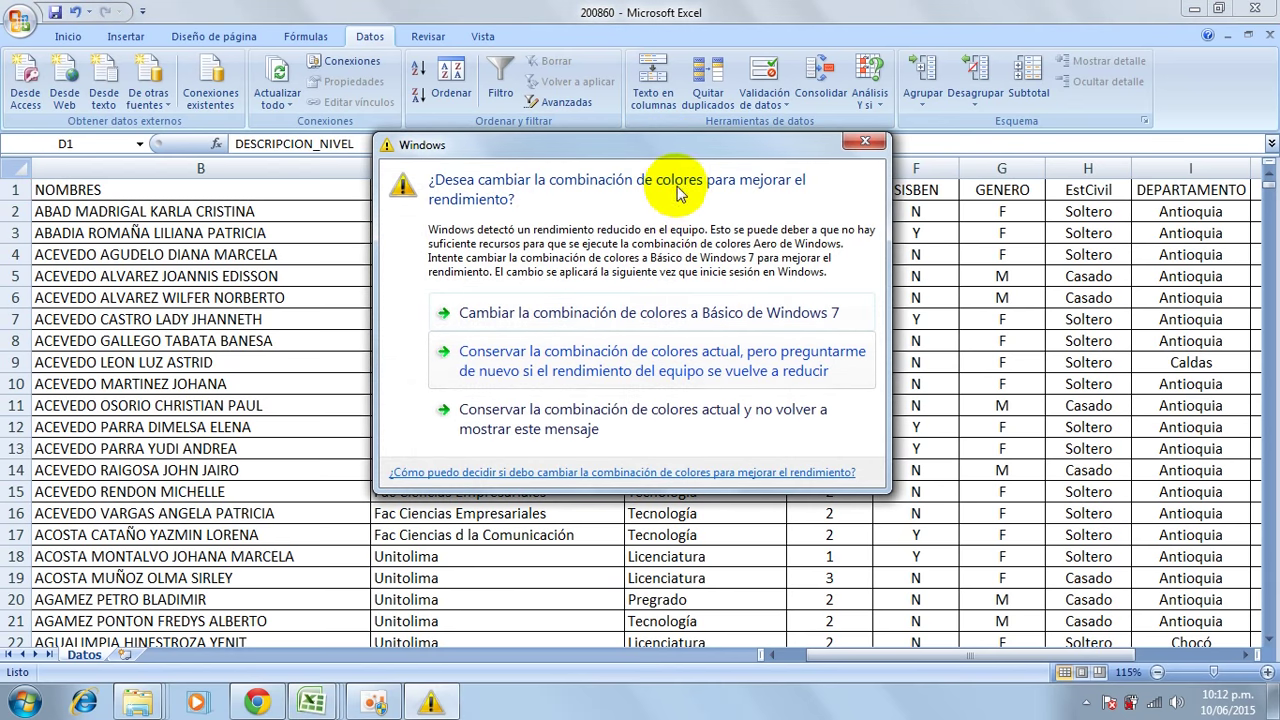
Keep the current colours at the performance prompt and sort the rows A to Z by DESCRIPCION_NIVEL.
left_click(638, 412)
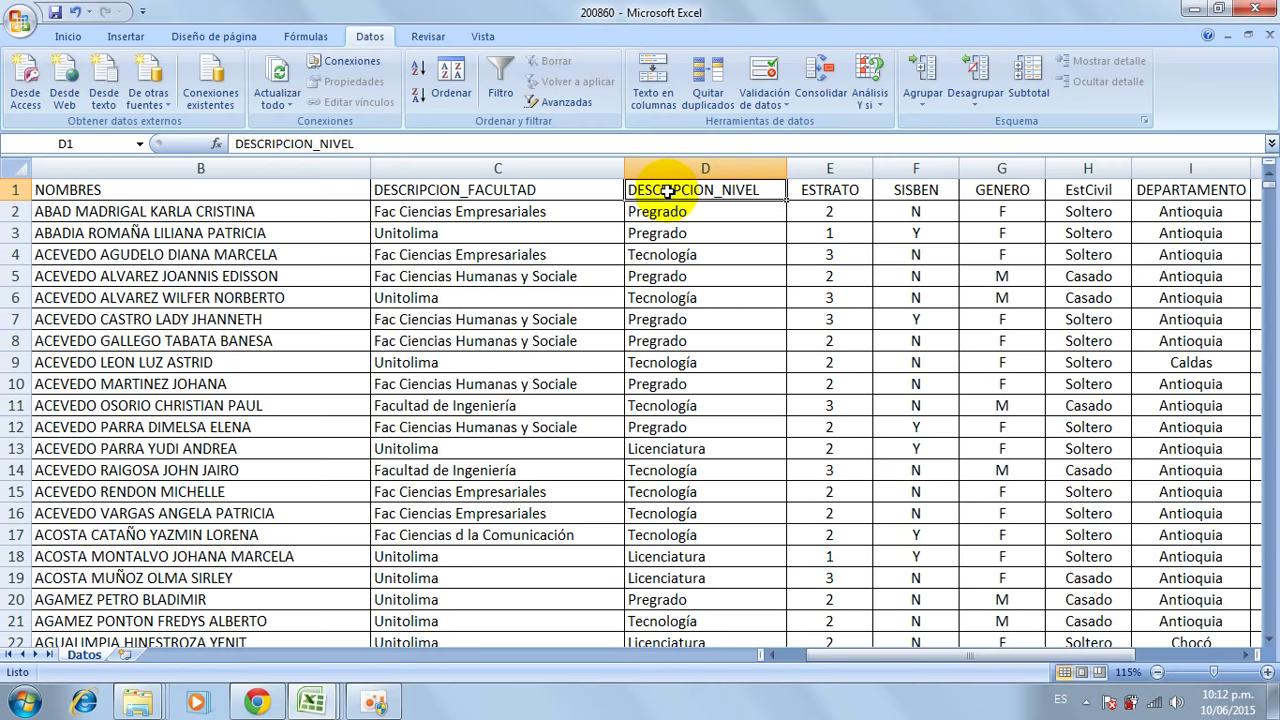
left_click(420, 72)
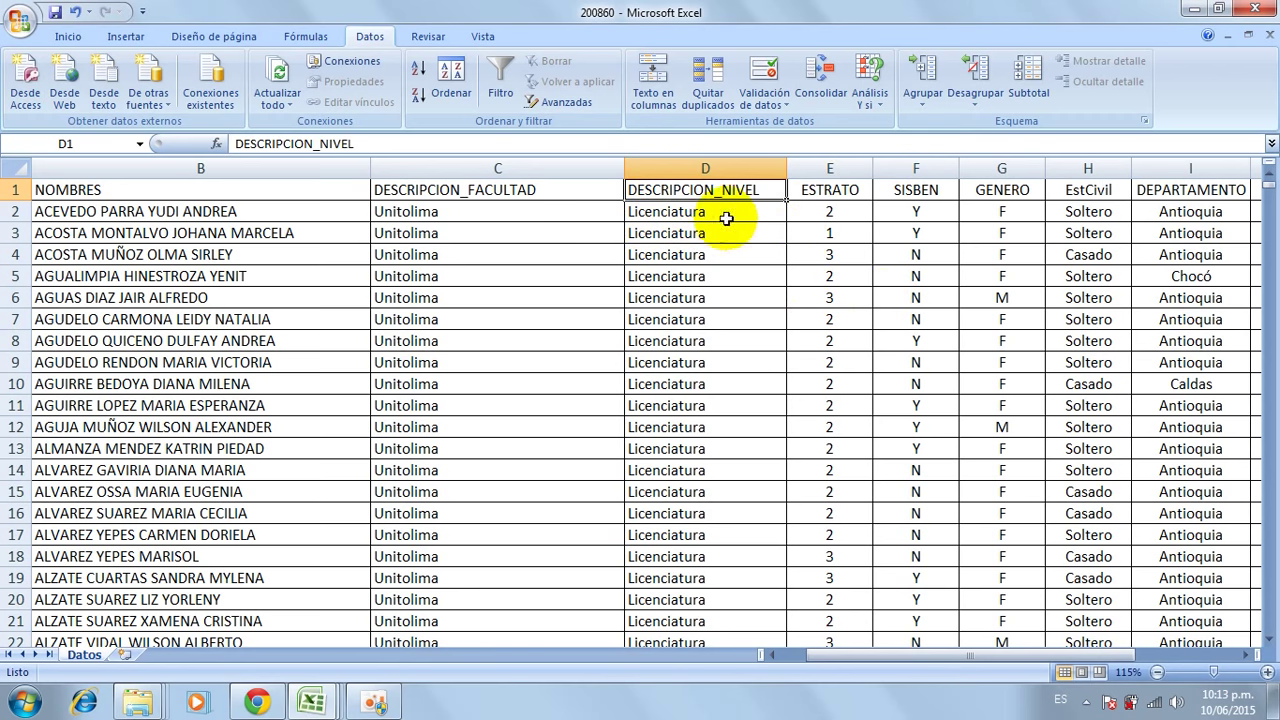
Add subtotals that sum MATRICULA at each change in DESCRIPCION_NIVEL.
left_click(1028, 75)
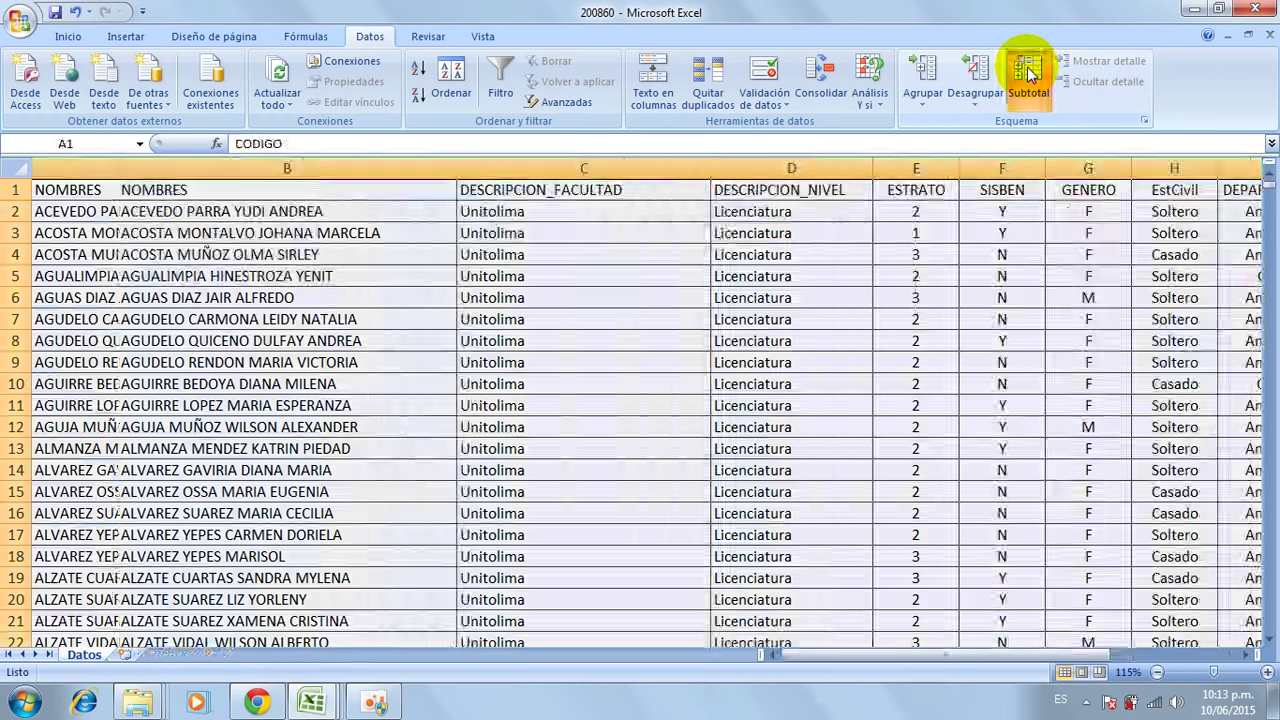
left_click_drag(696, 237, 523, 131)
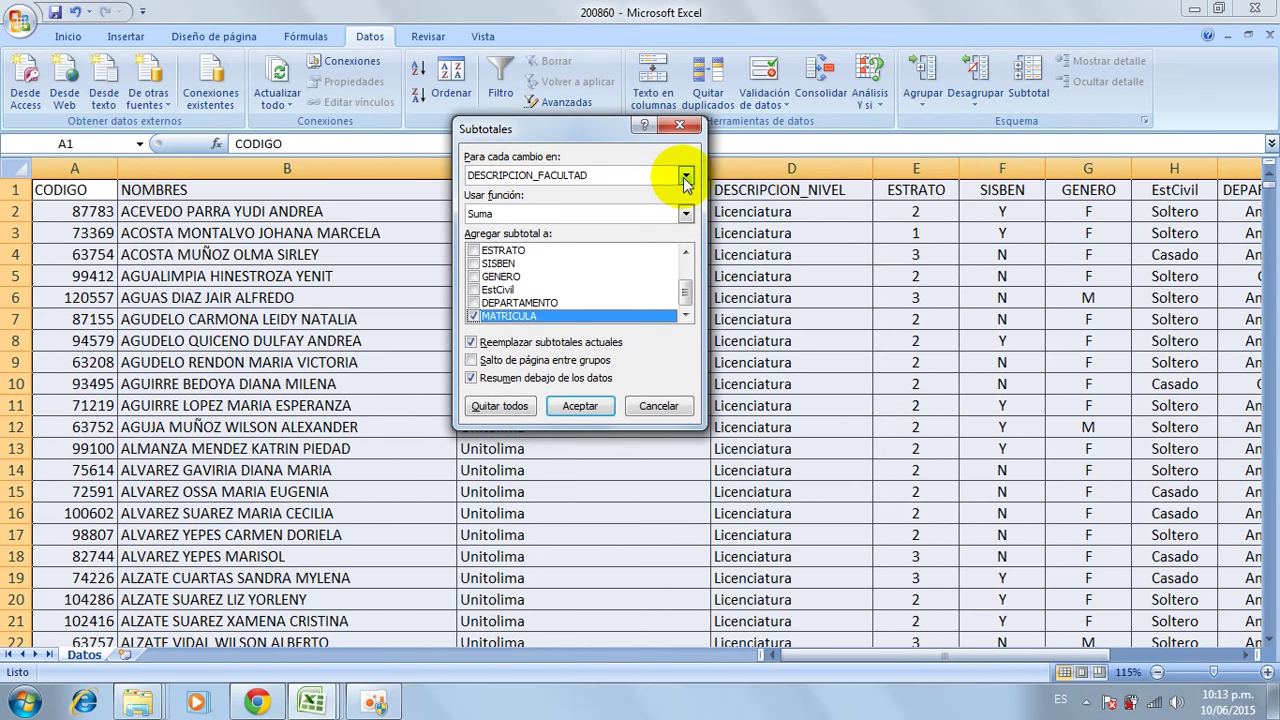
mouse_move(590, 128)
left_mouse_down()
mouse_move(656, 251)
mouse_move(506, 142)
left_mouse_up()
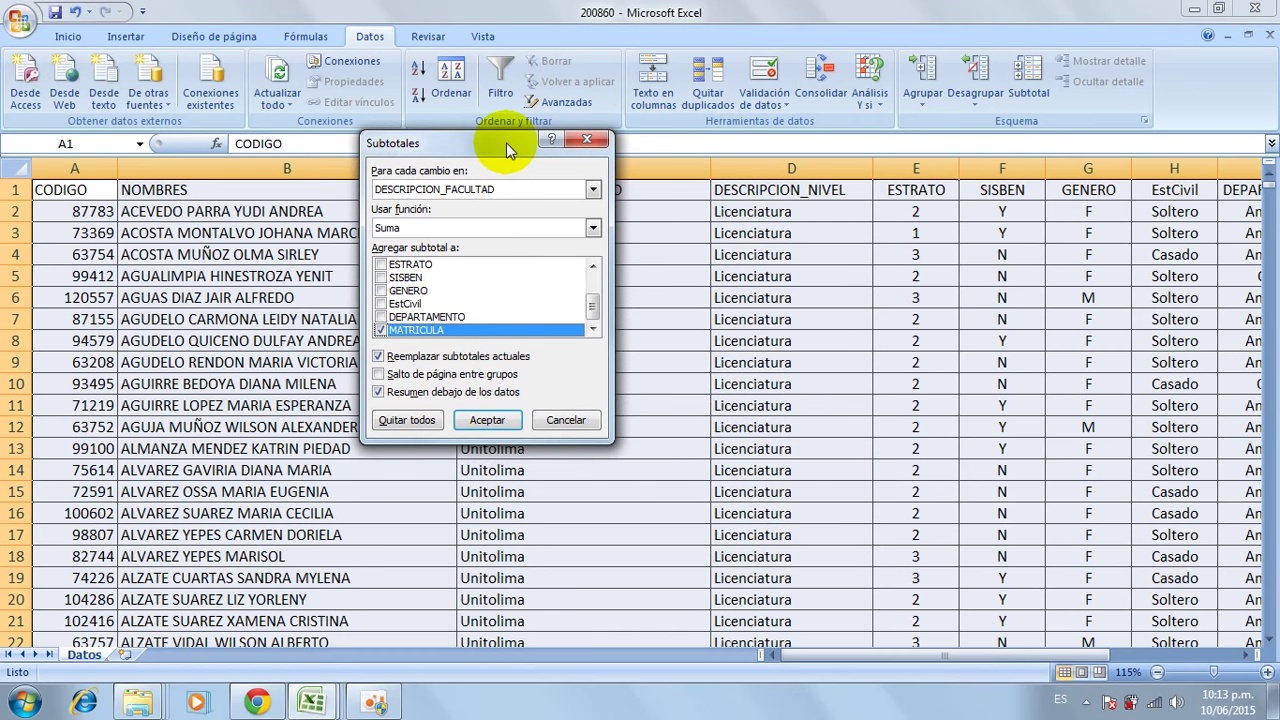
left_click(593, 191)
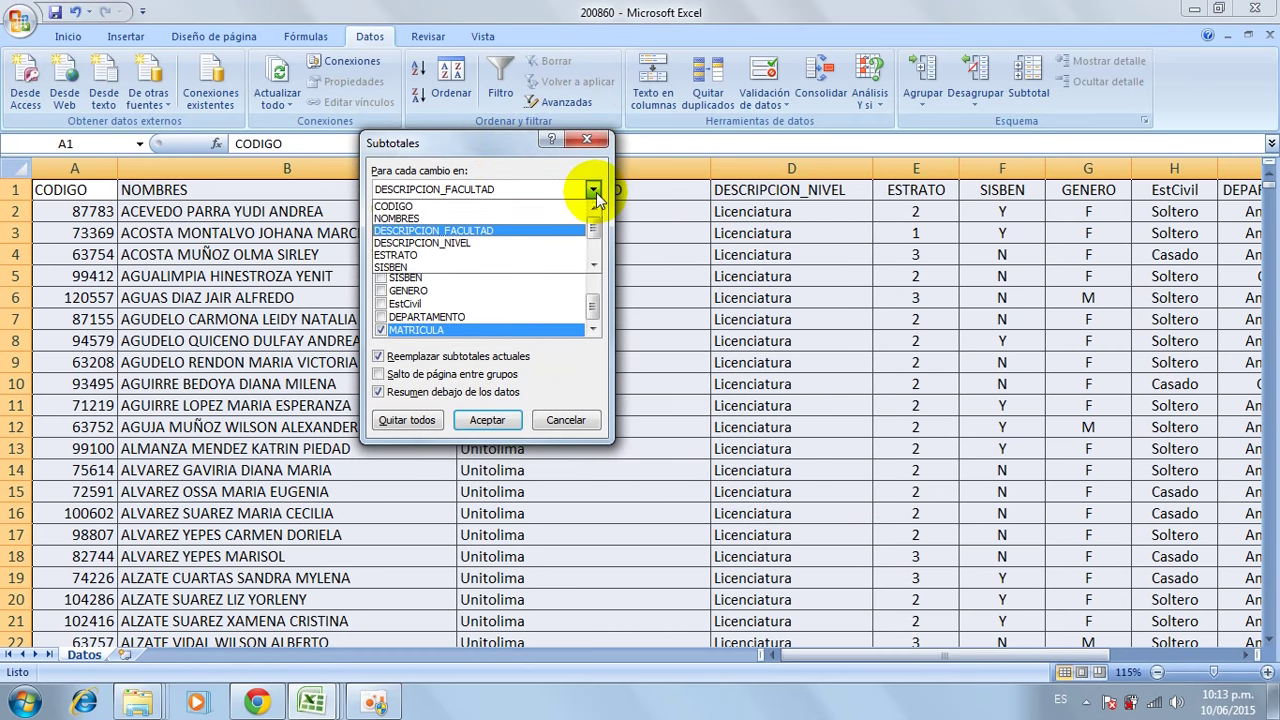
left_click(480, 242)
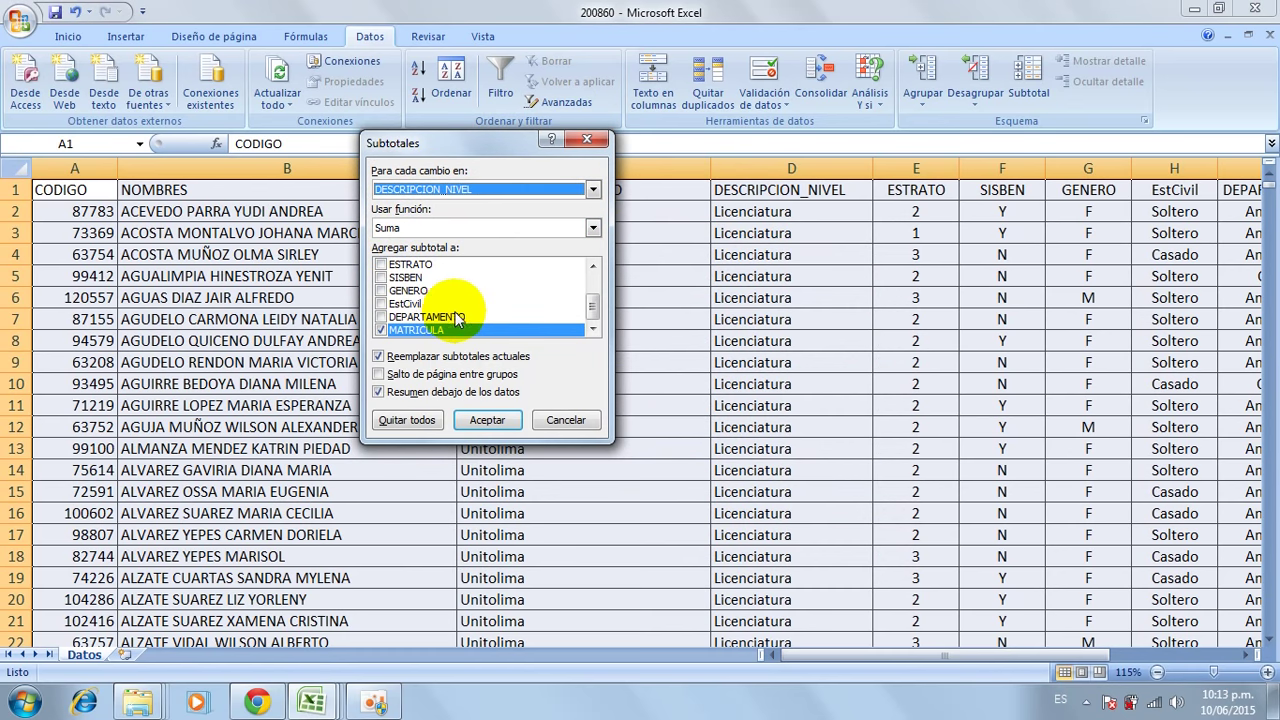
left_click(381, 330)
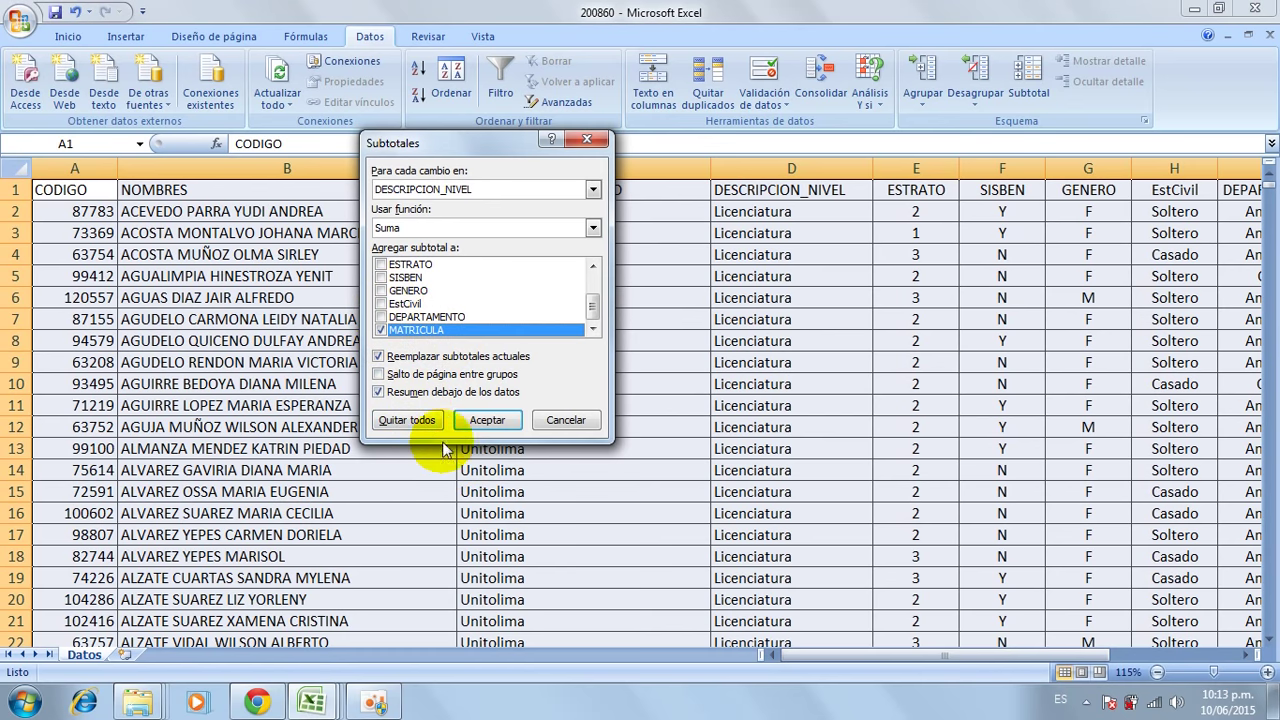
left_click(490, 422)
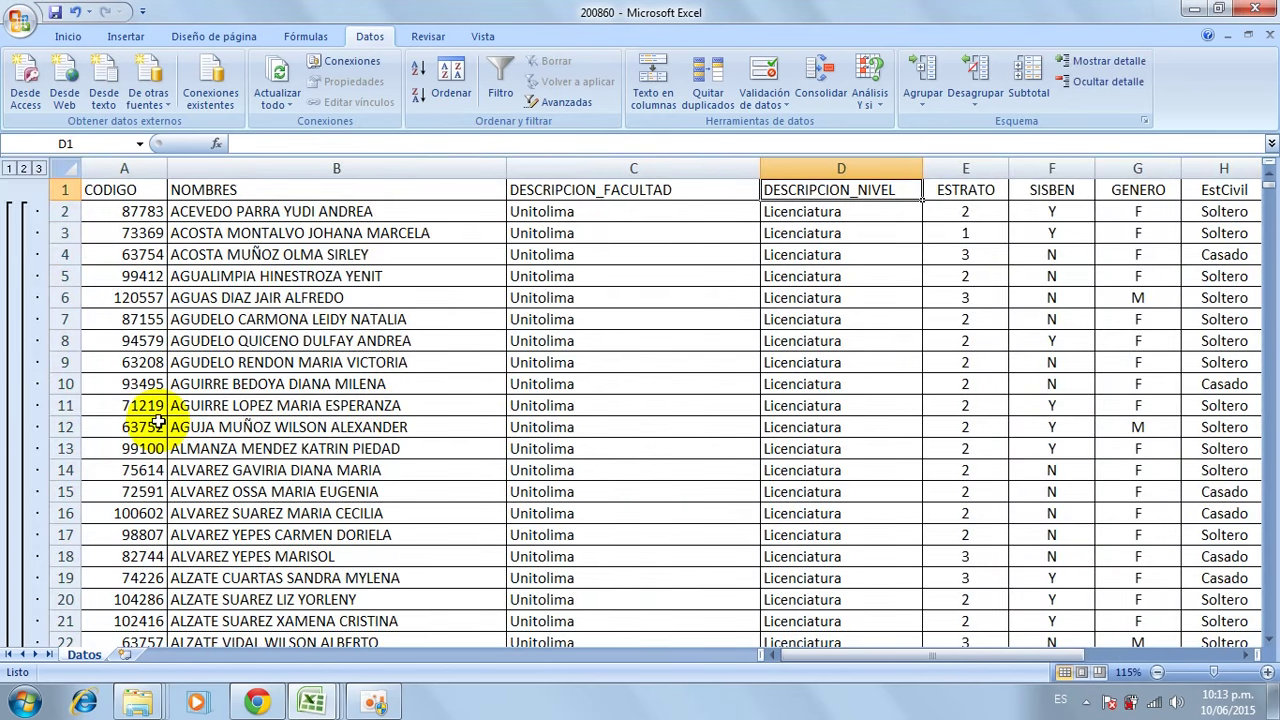
Check the MATRICULA grand total, then show outline level 2 and select Total Licenciatura.
left_click(9, 169)
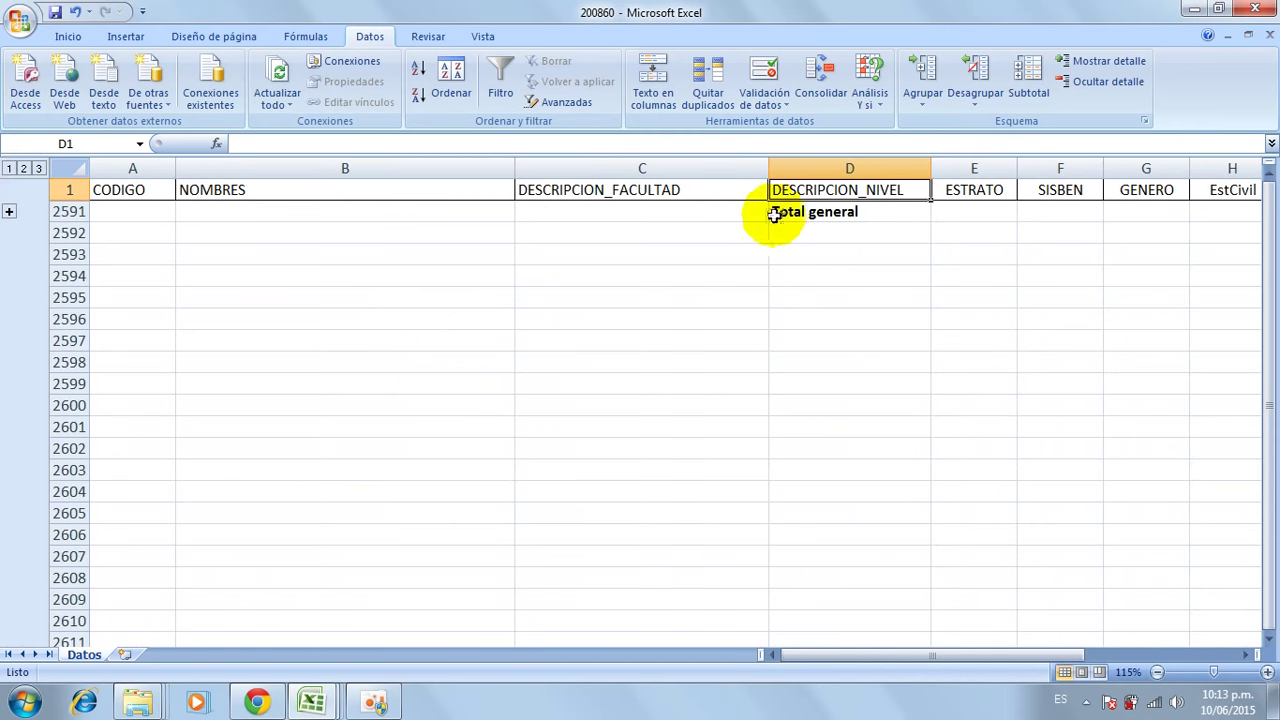
left_click(810, 214)
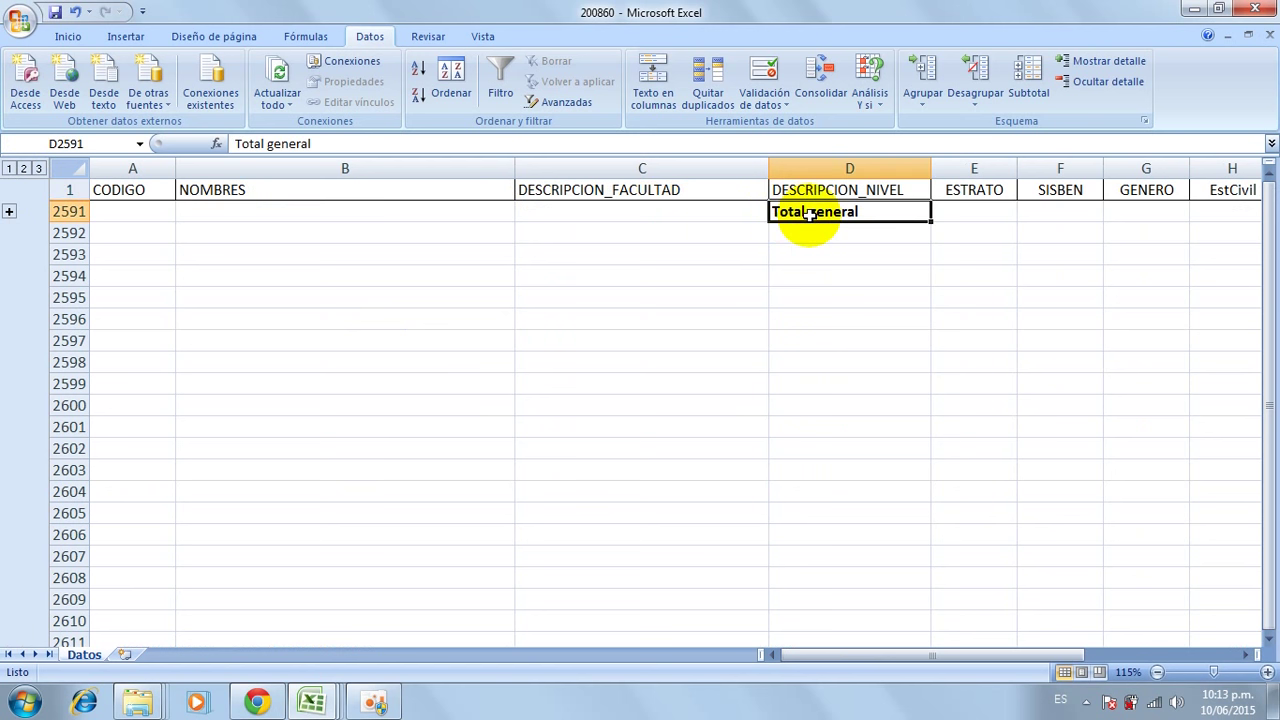
key("Right")
key("Right")
key("Right")
key("Right")
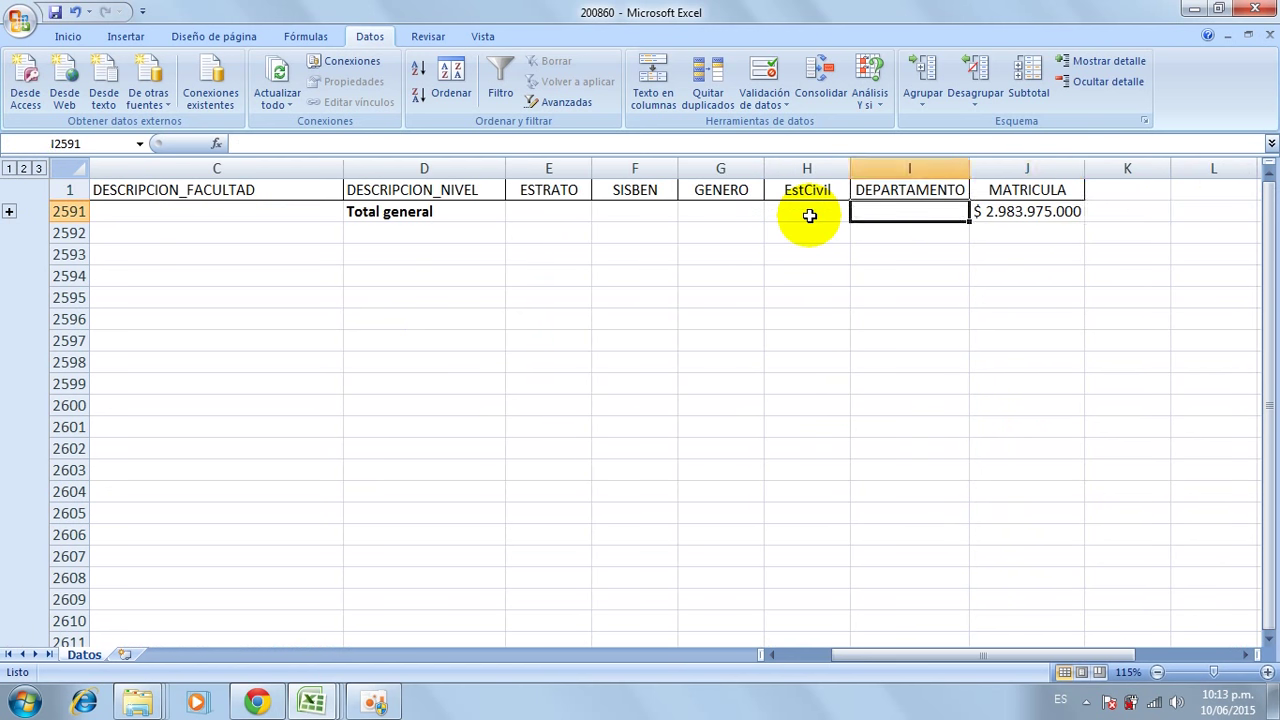
key("Right")
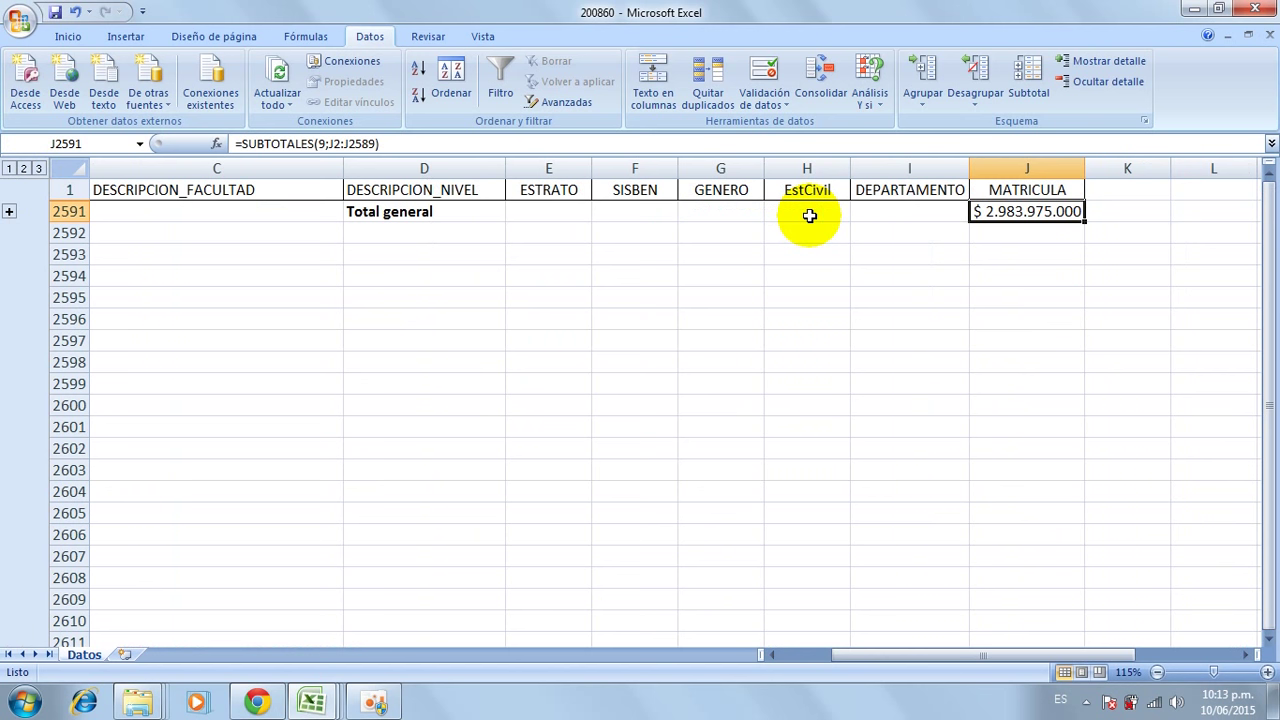
key("Left")
key("Left")
key("Left")
key("Left")
key("Left")
key("Left")
key("Left")
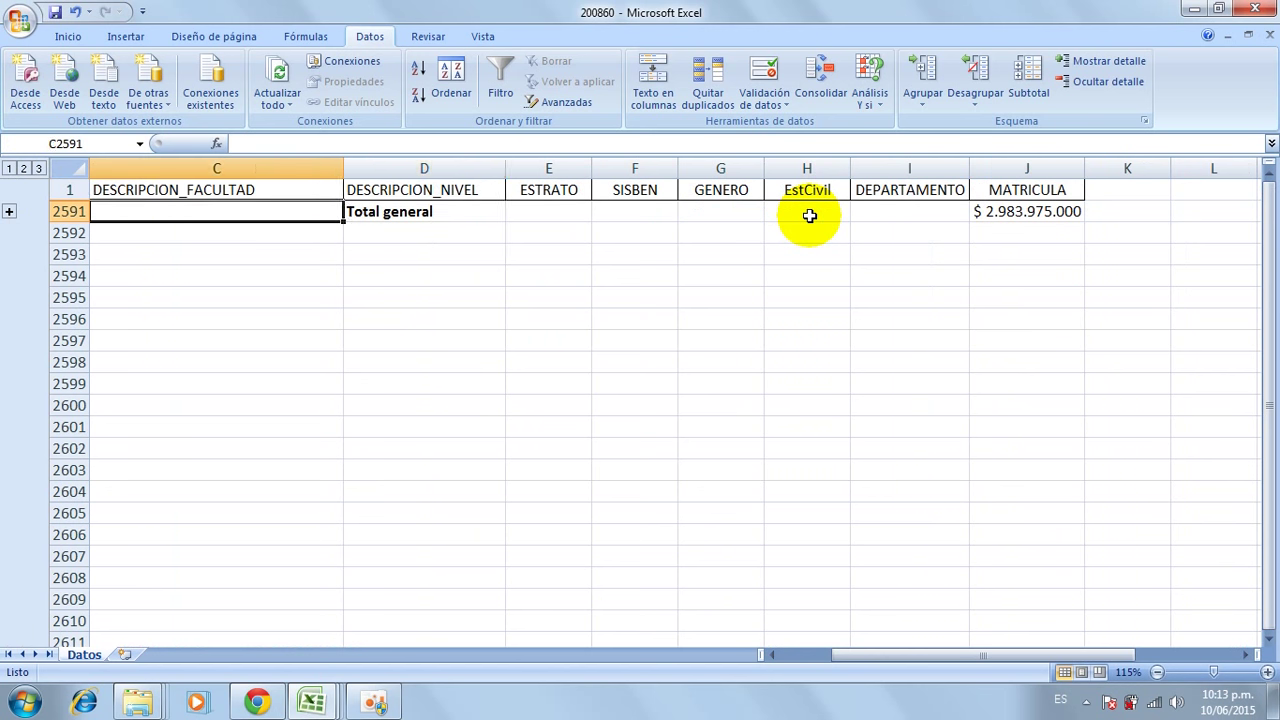
key("Left")
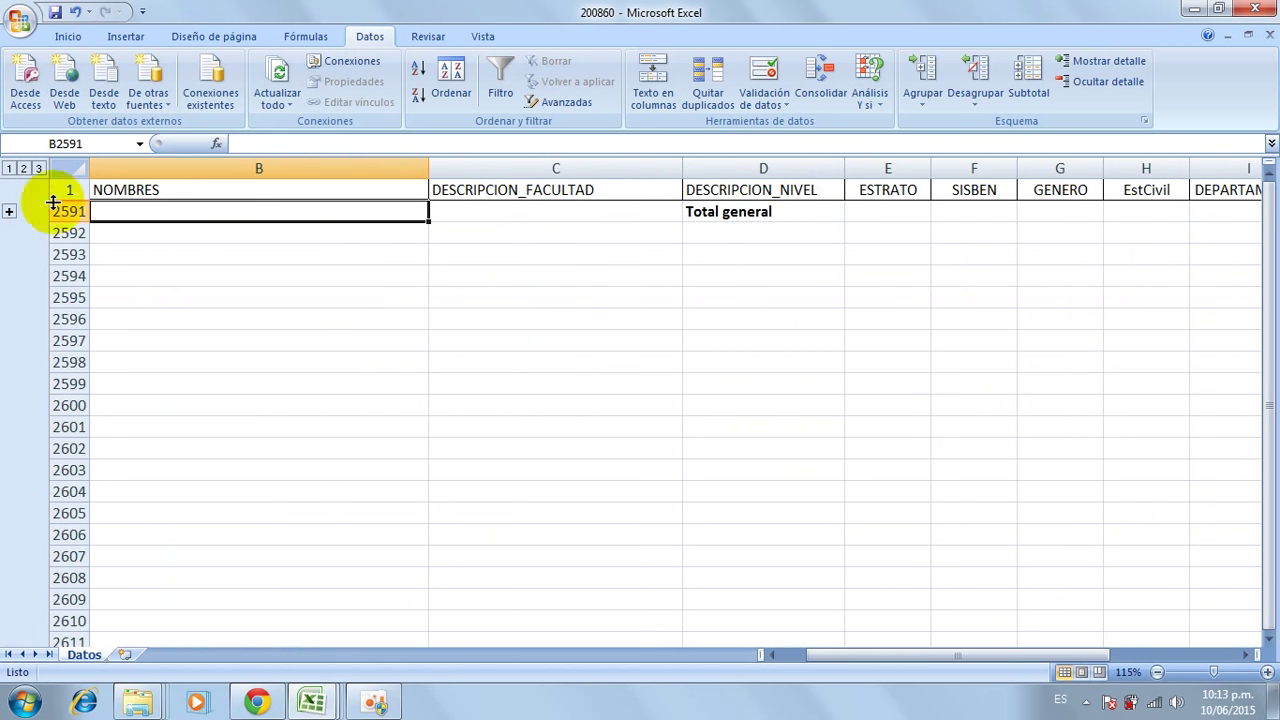
left_click(24, 169)
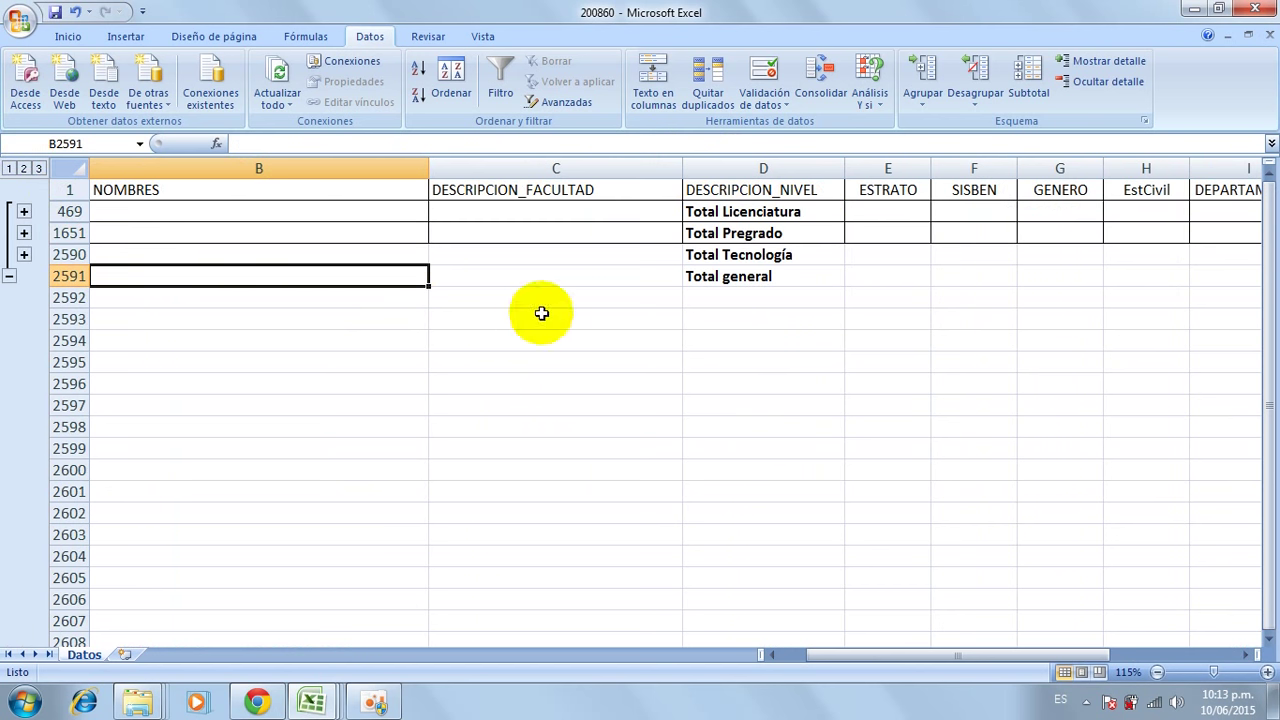
left_click(780, 208)
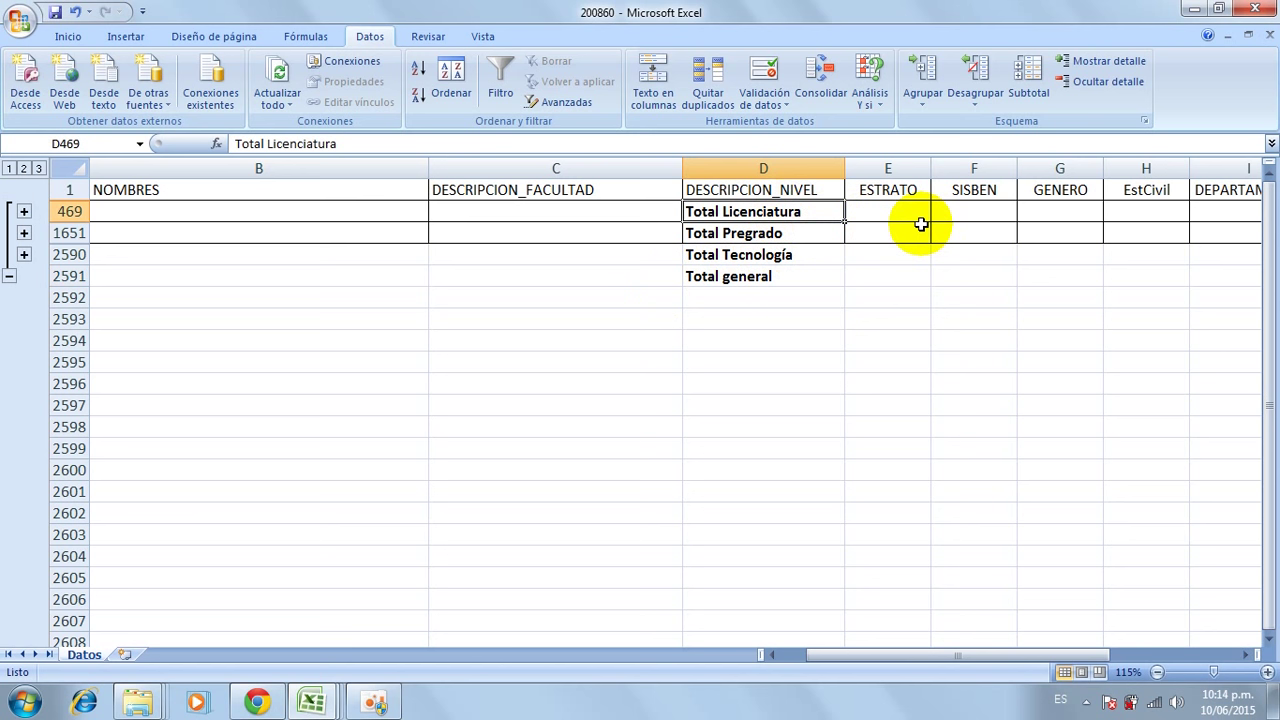
Select the three level subtotals in MATRICULA to check their sum, then expand to outline level 3.
key("Right")
key("Right")
key("Right")
key("Right")
key("Right")
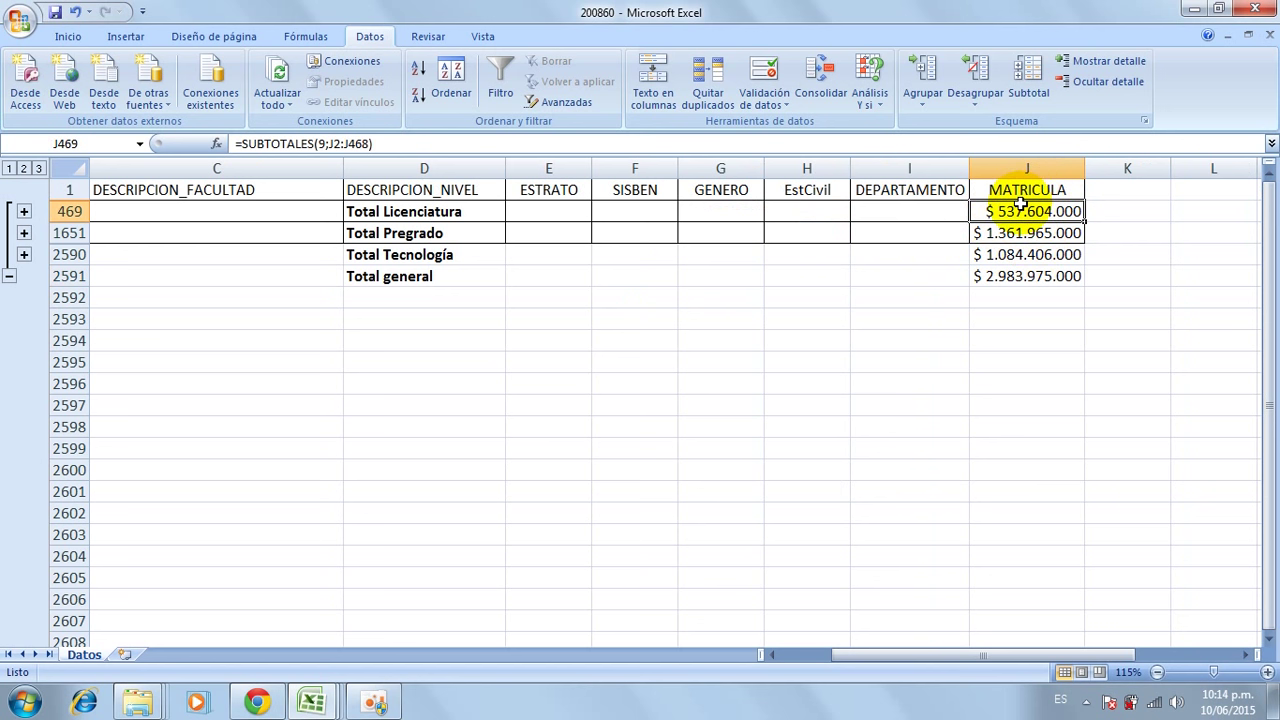
left_click_drag(1020, 204, 1020, 252)
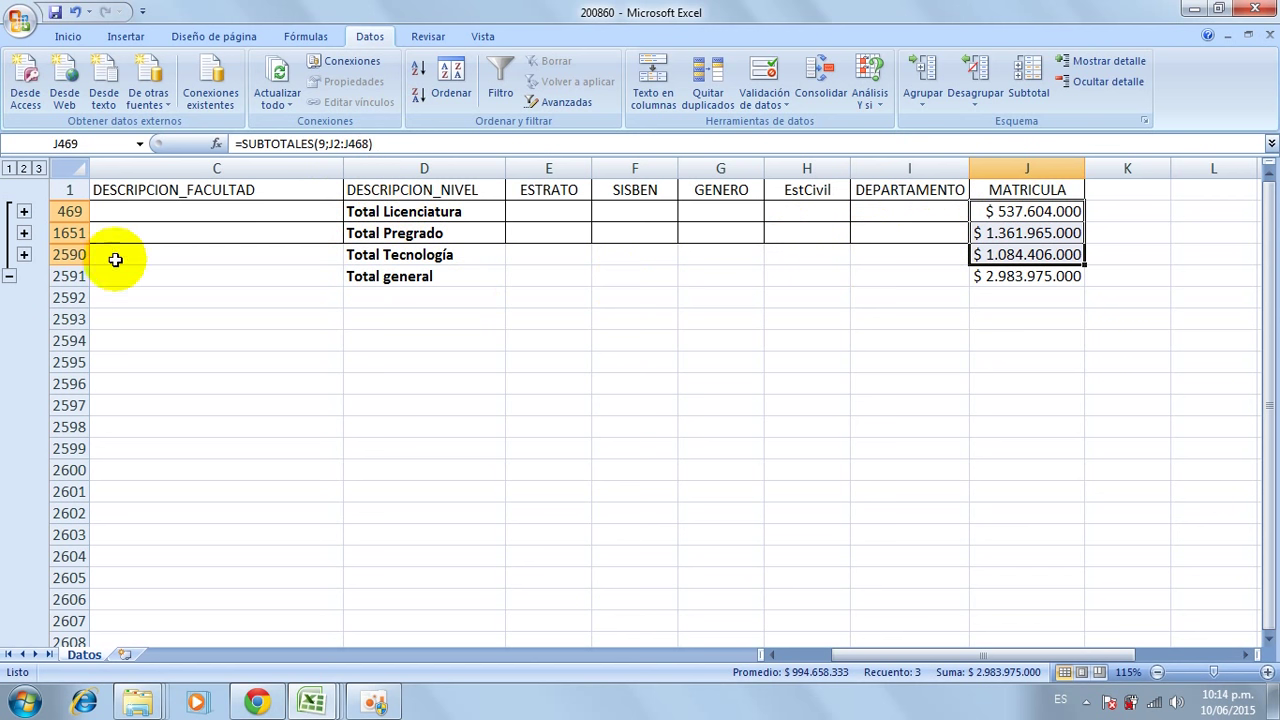
left_click(38, 168)
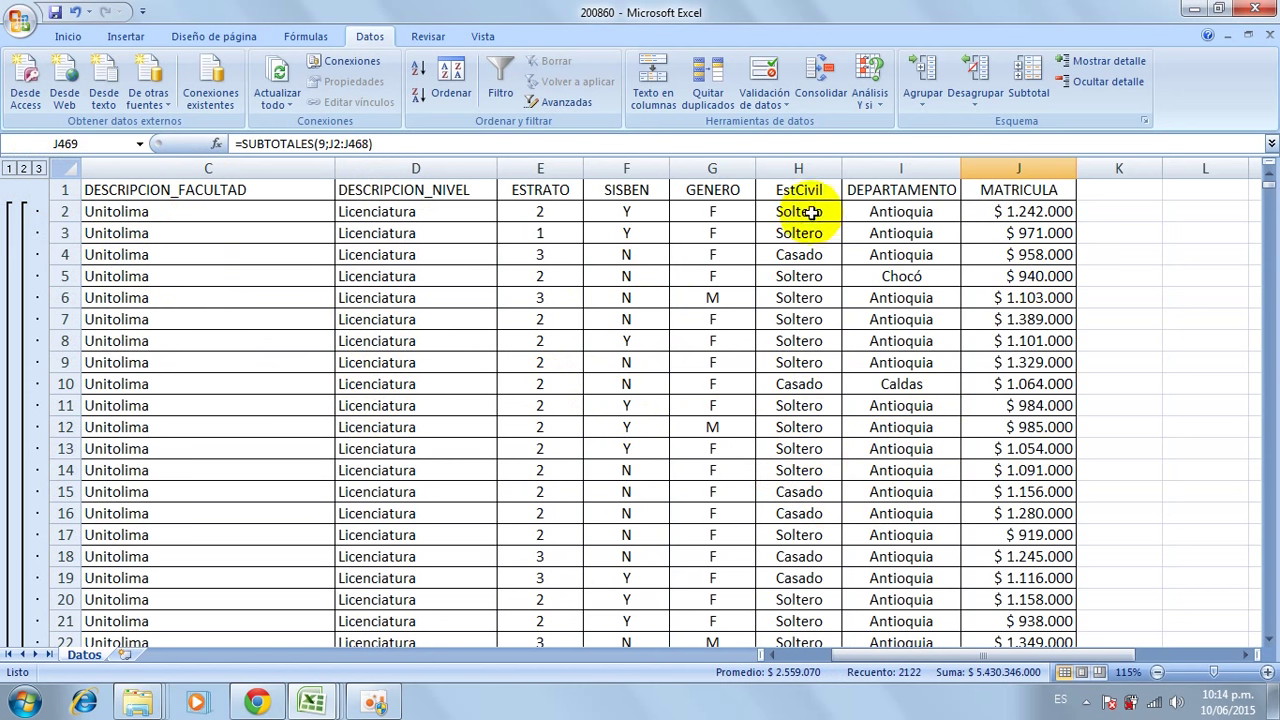
Dismiss the column-label warning, then remove all subtotals with Quitar todos.
left_click(1030, 73)
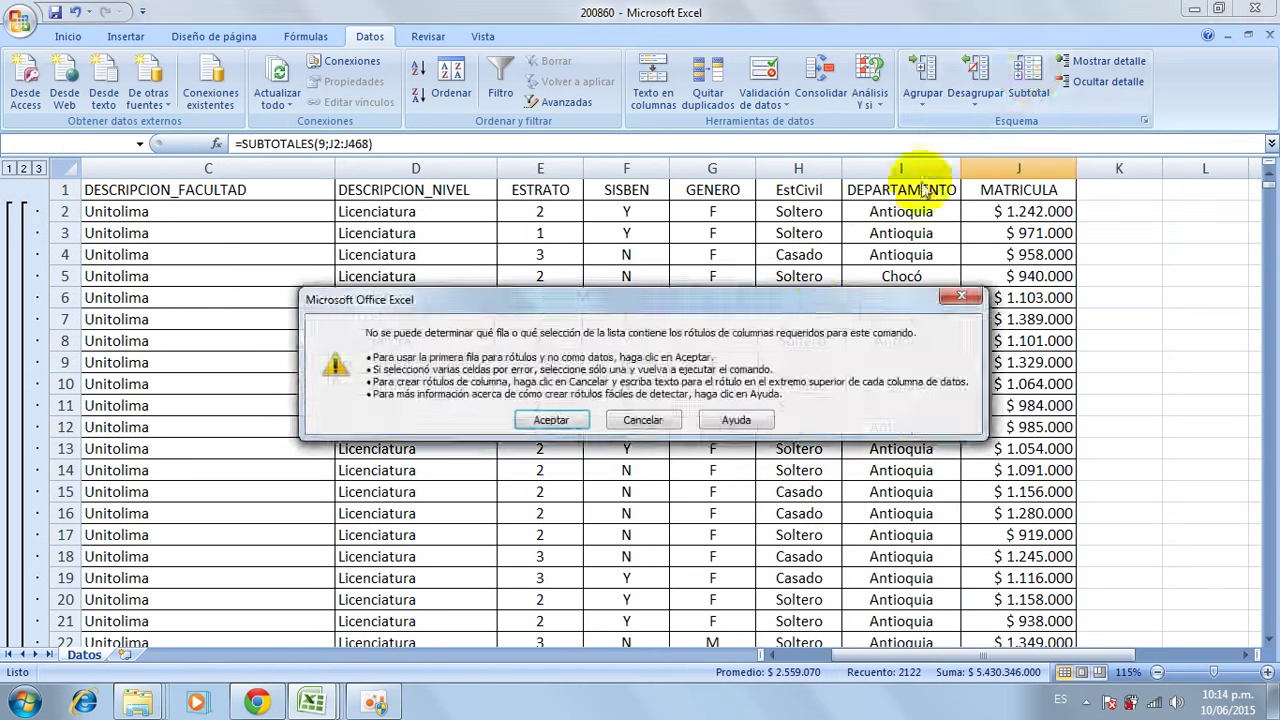
left_click(645, 422)
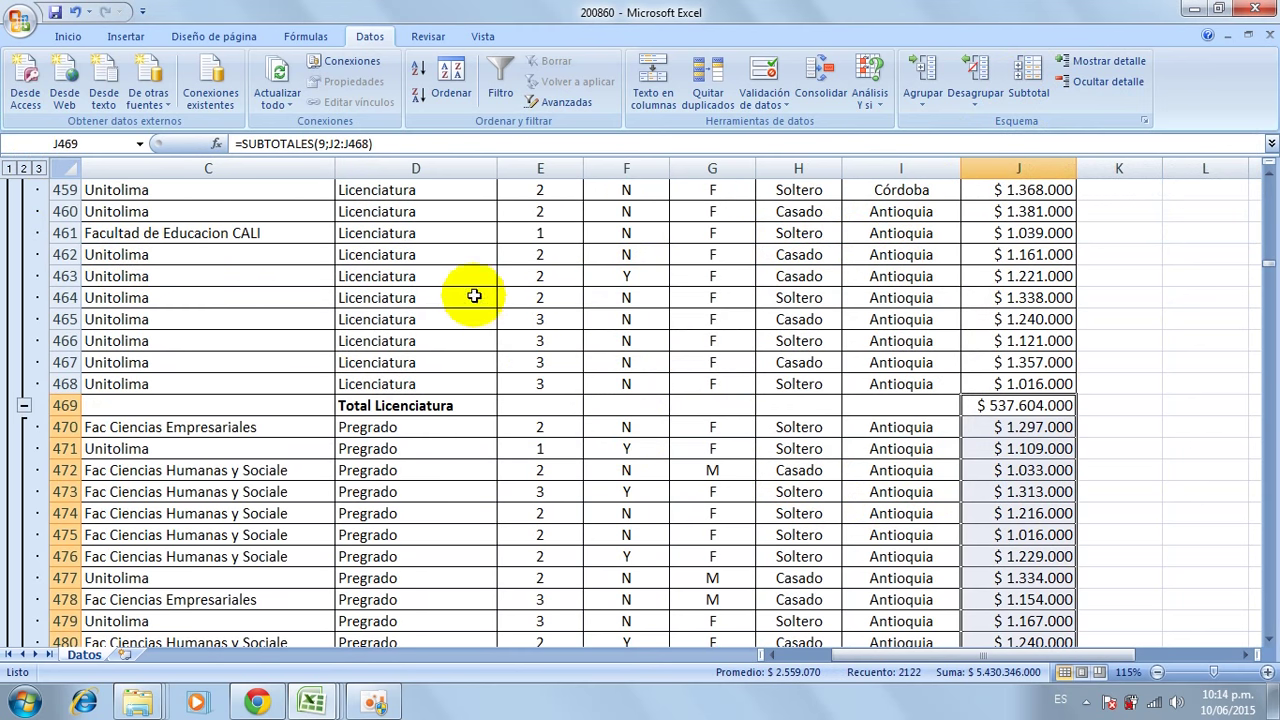
left_click(463, 277)
left_click(1032, 72)
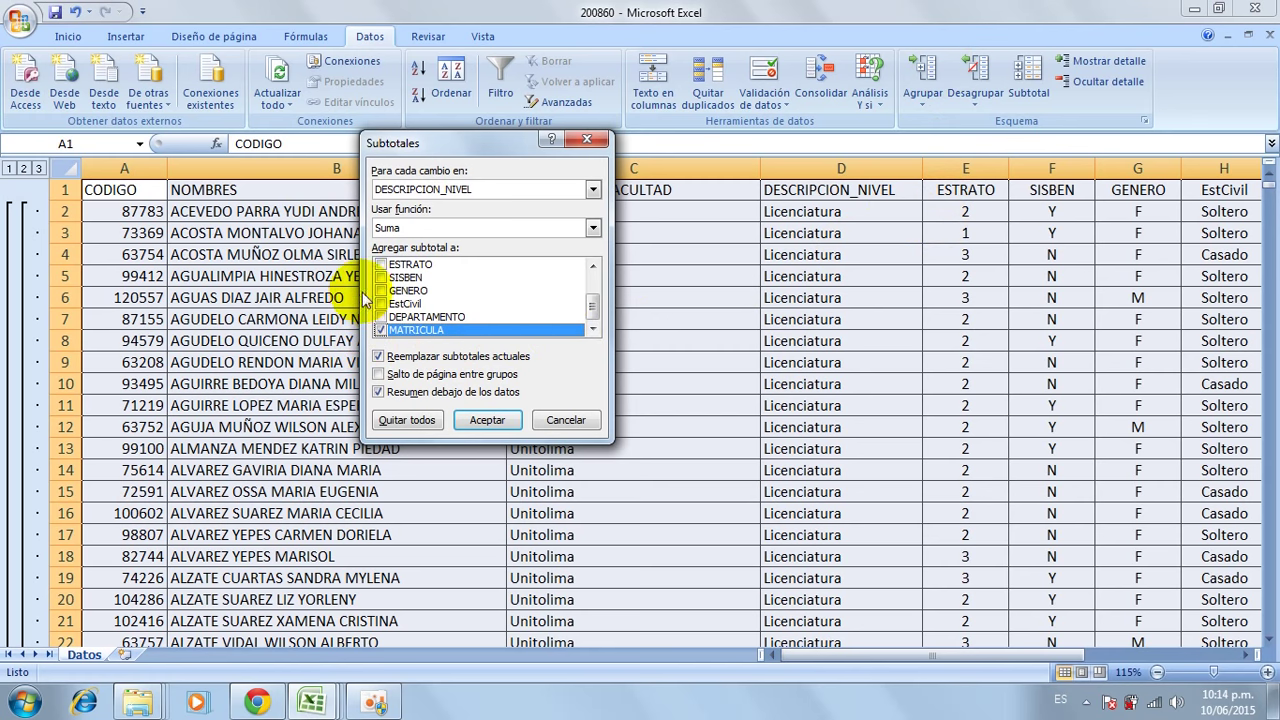
left_click(397, 420)
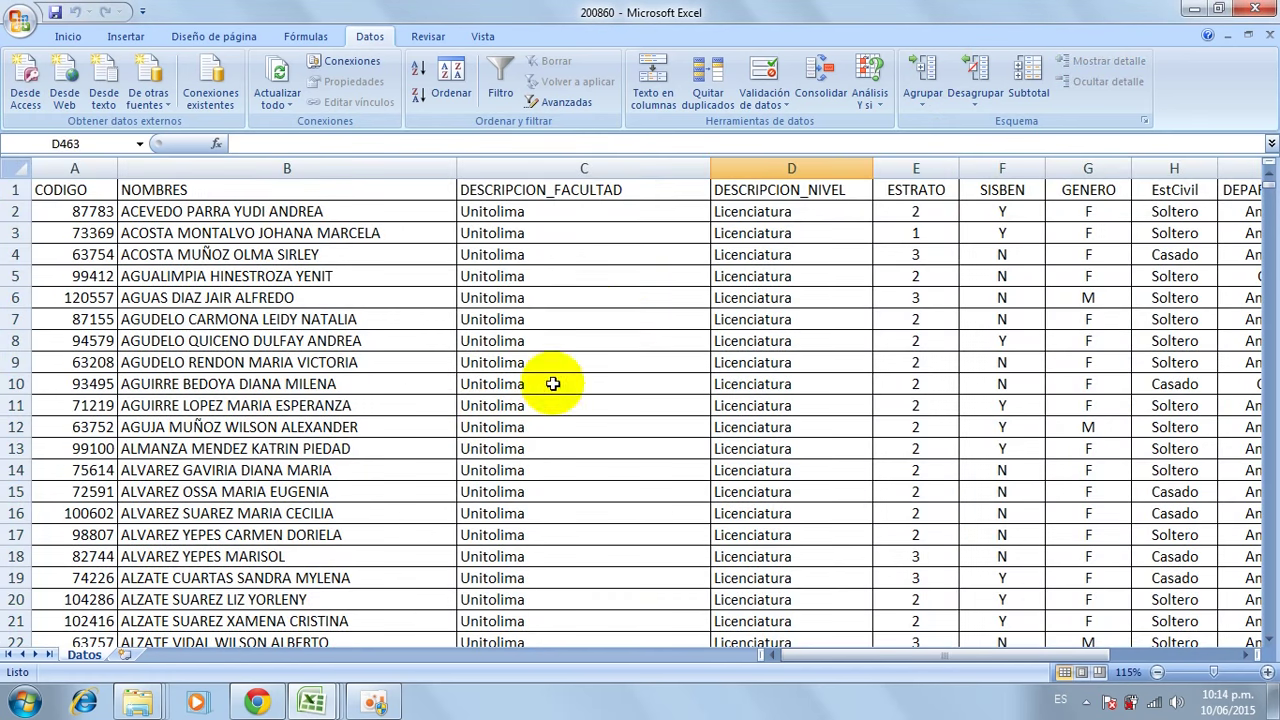
left_click(583, 307)
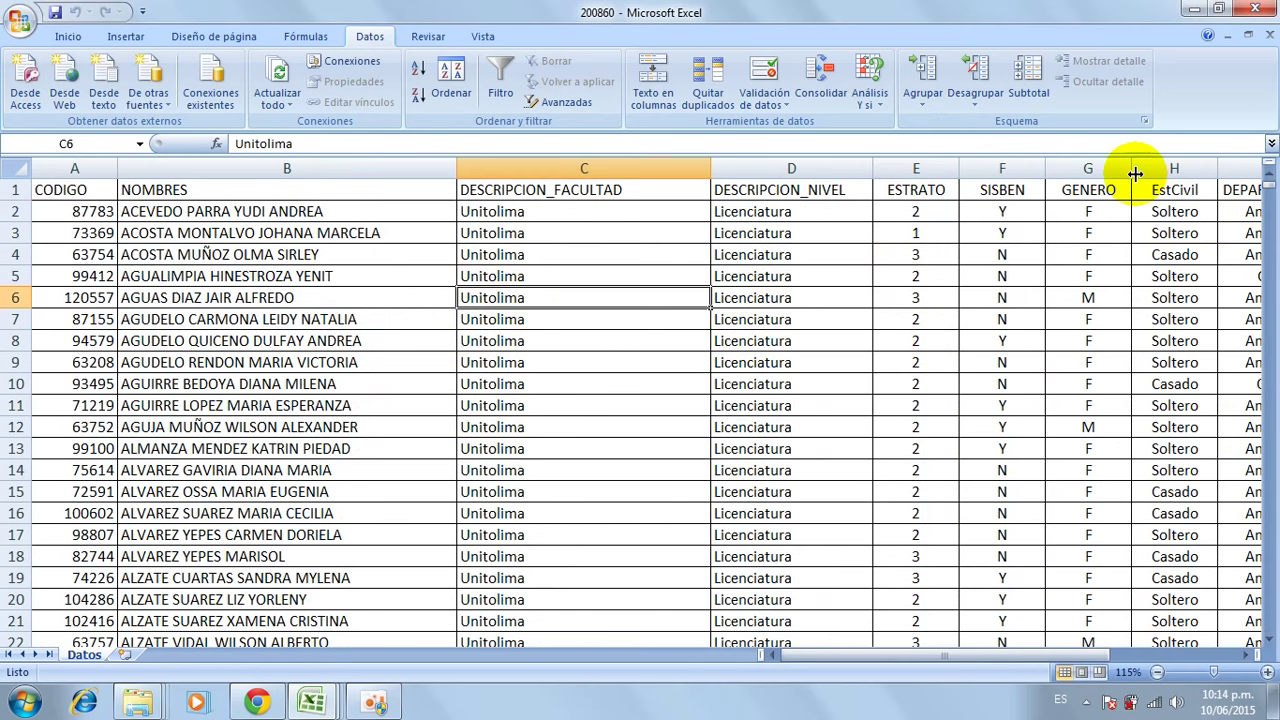
Sort the table A to Z by EstCivil and bring up the Subtotales dialog.
left_click(1174, 190)
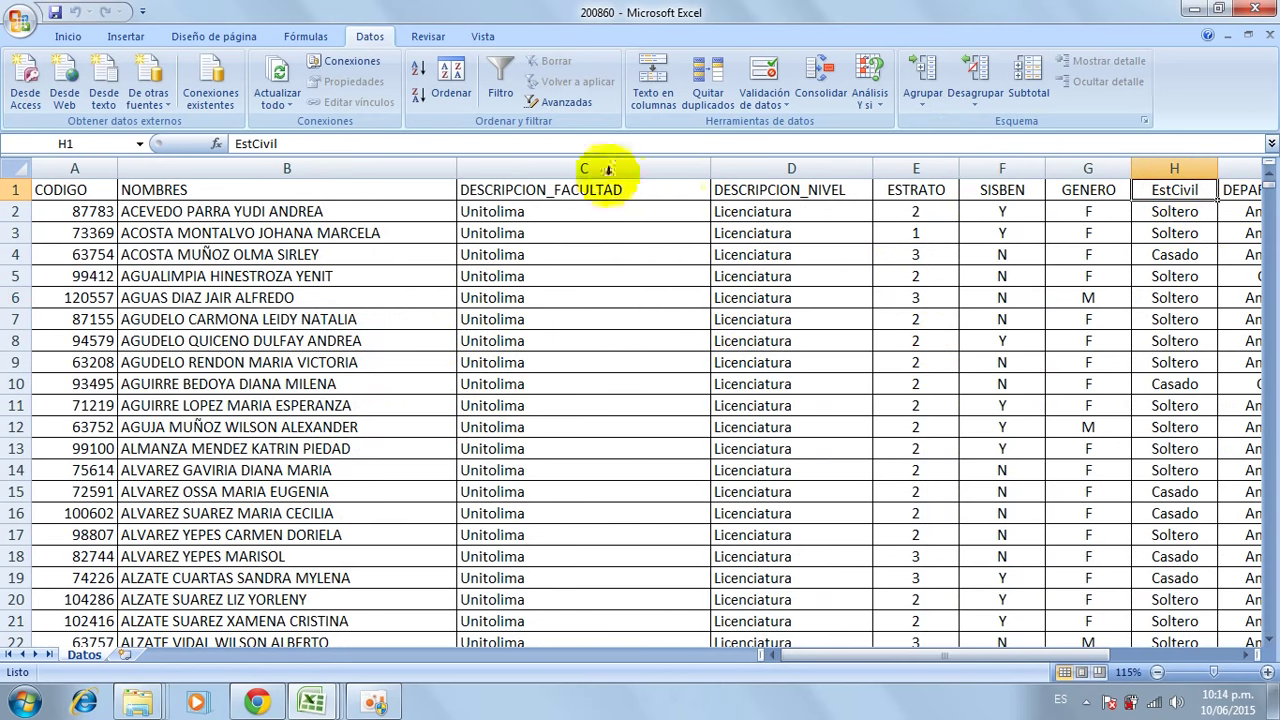
left_click(416, 70)
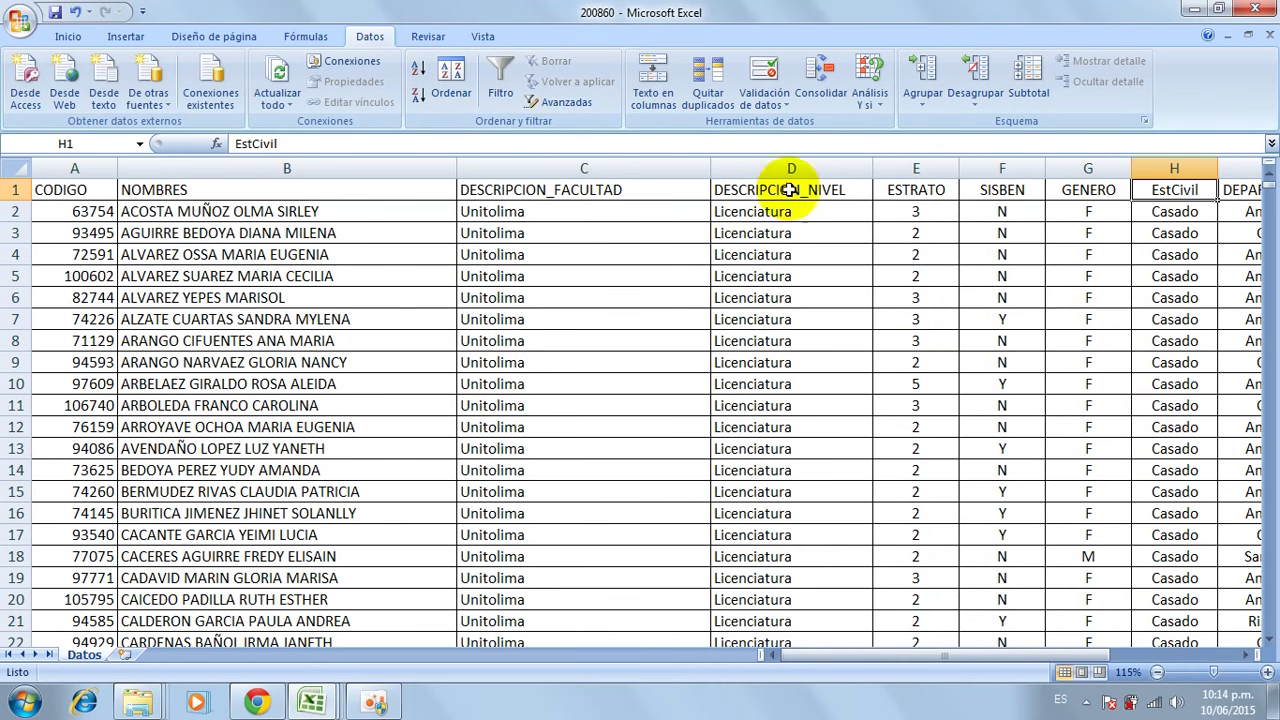
left_click(1022, 68)
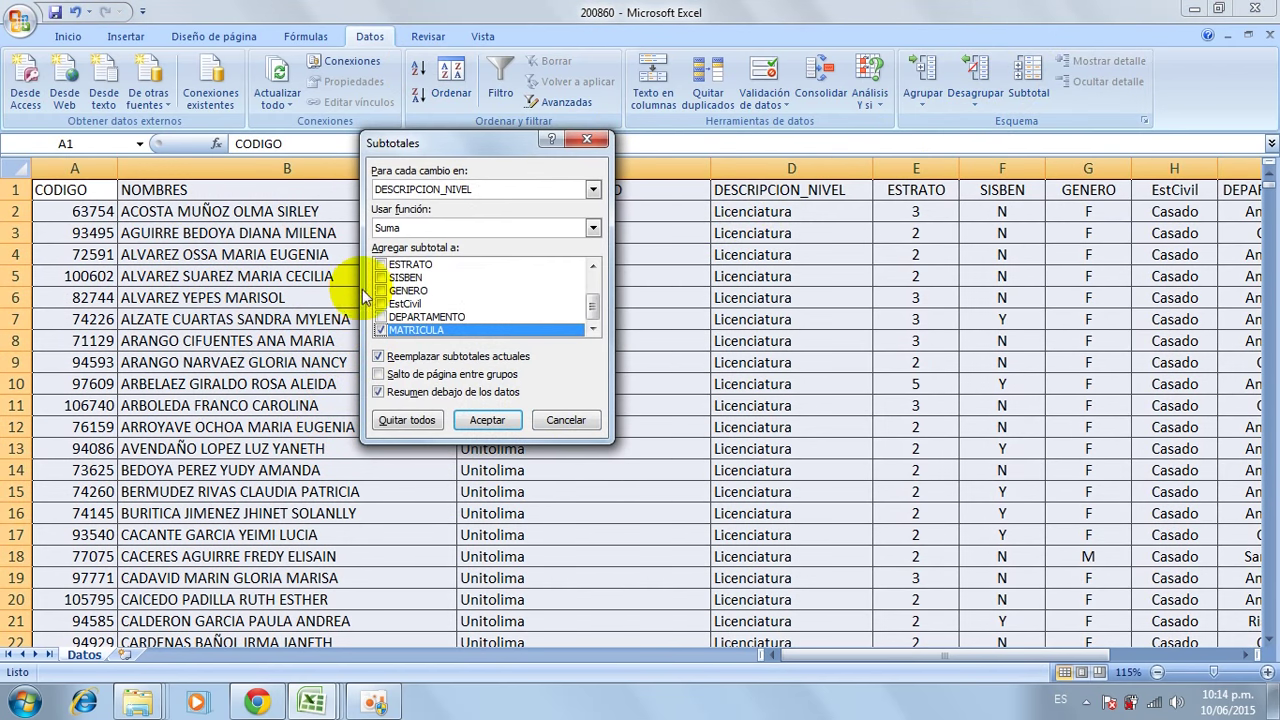
Group subtotals at each change in EstCivil, keeping Suma on MATRICULA.
left_click(593, 192)
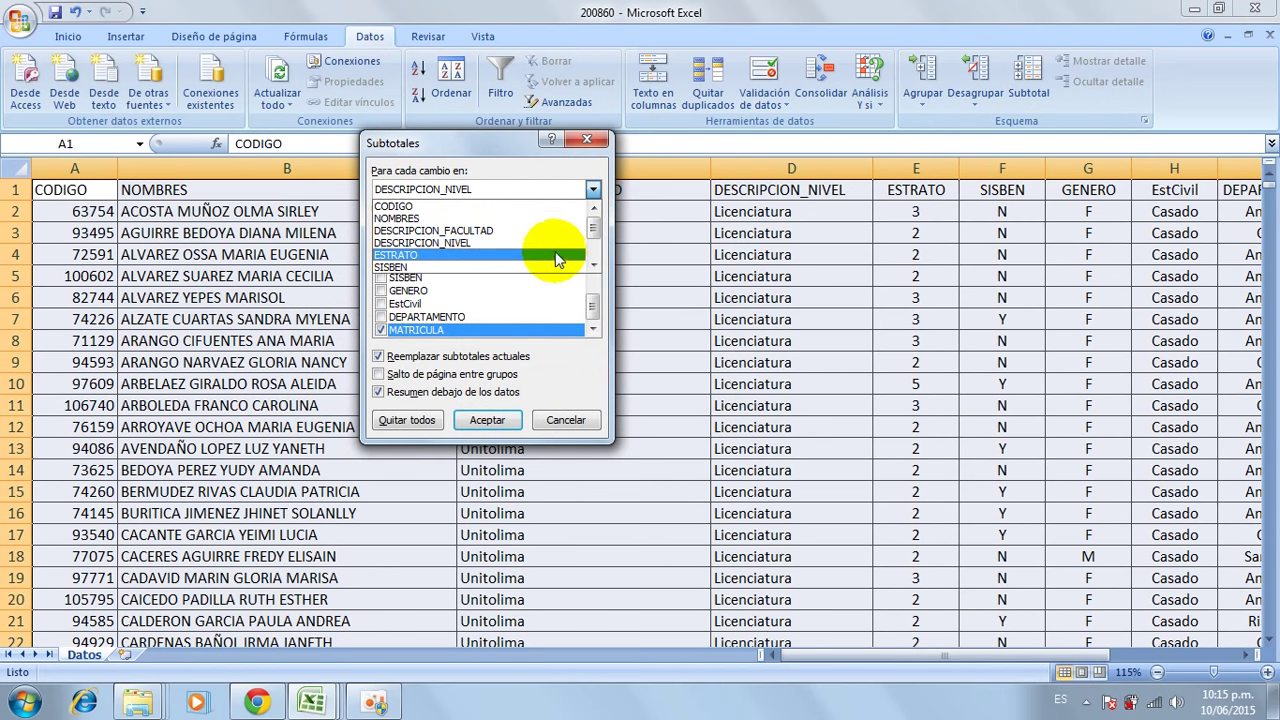
scroll(592, 265, "down", 3)
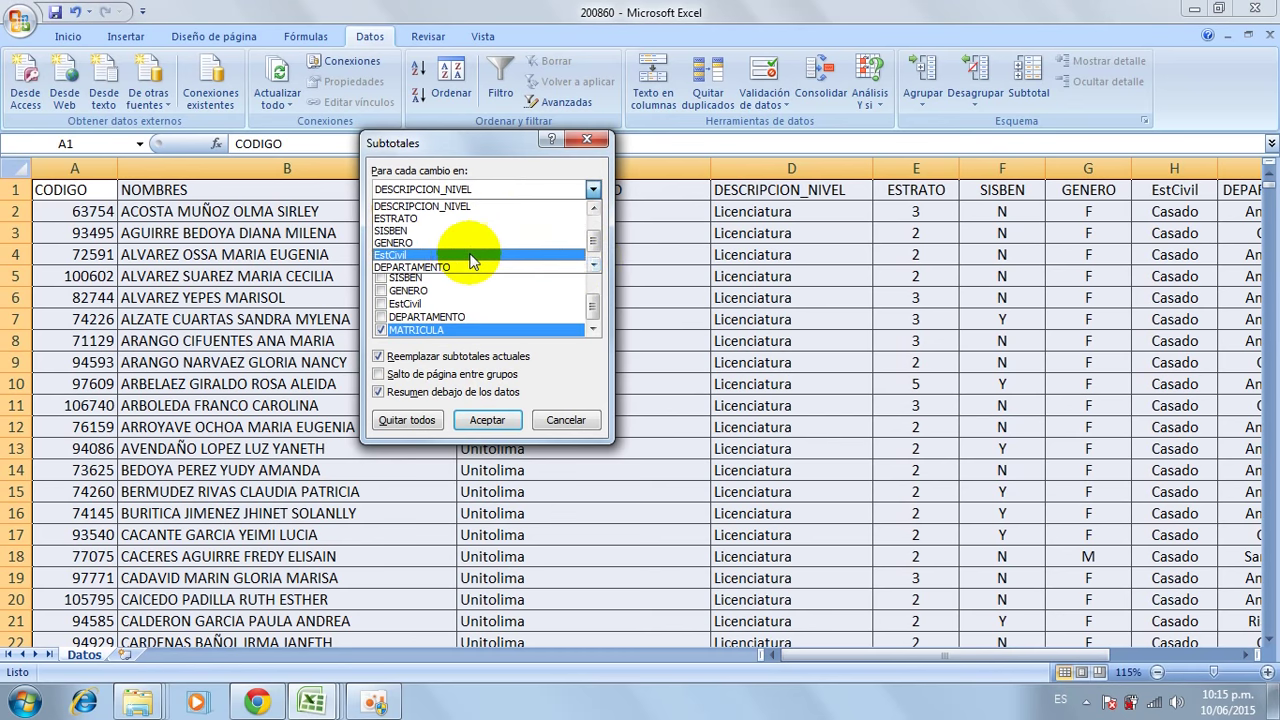
left_click(462, 256)
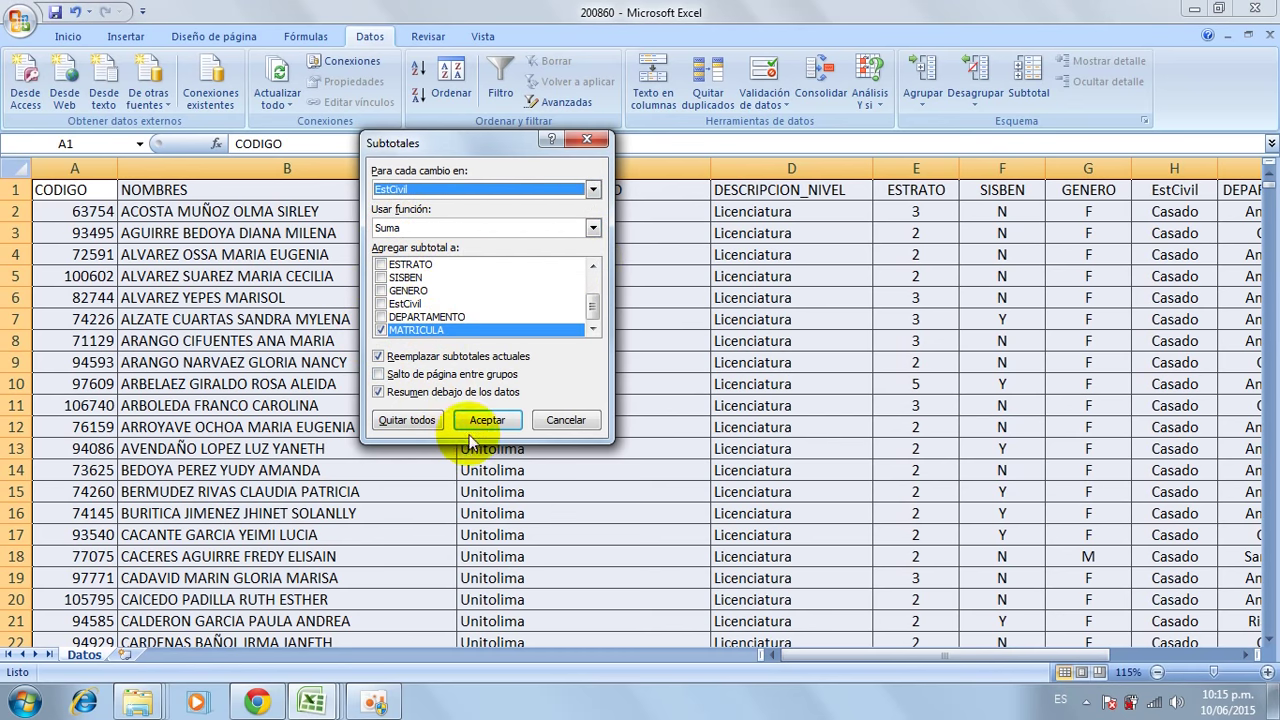
left_click(491, 422)
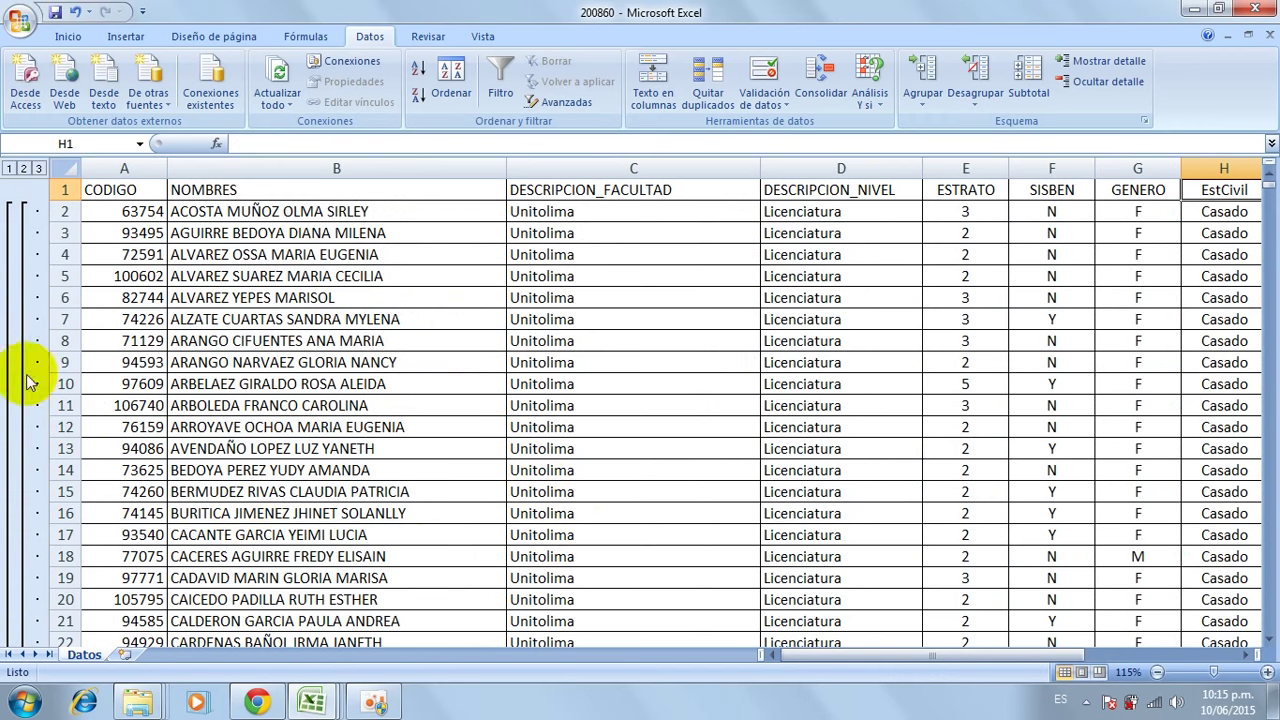
Collapse to outline level 2, inspect the Total Casado and Total Soltero formulas, and scroll back to column A.
left_click(24, 168)
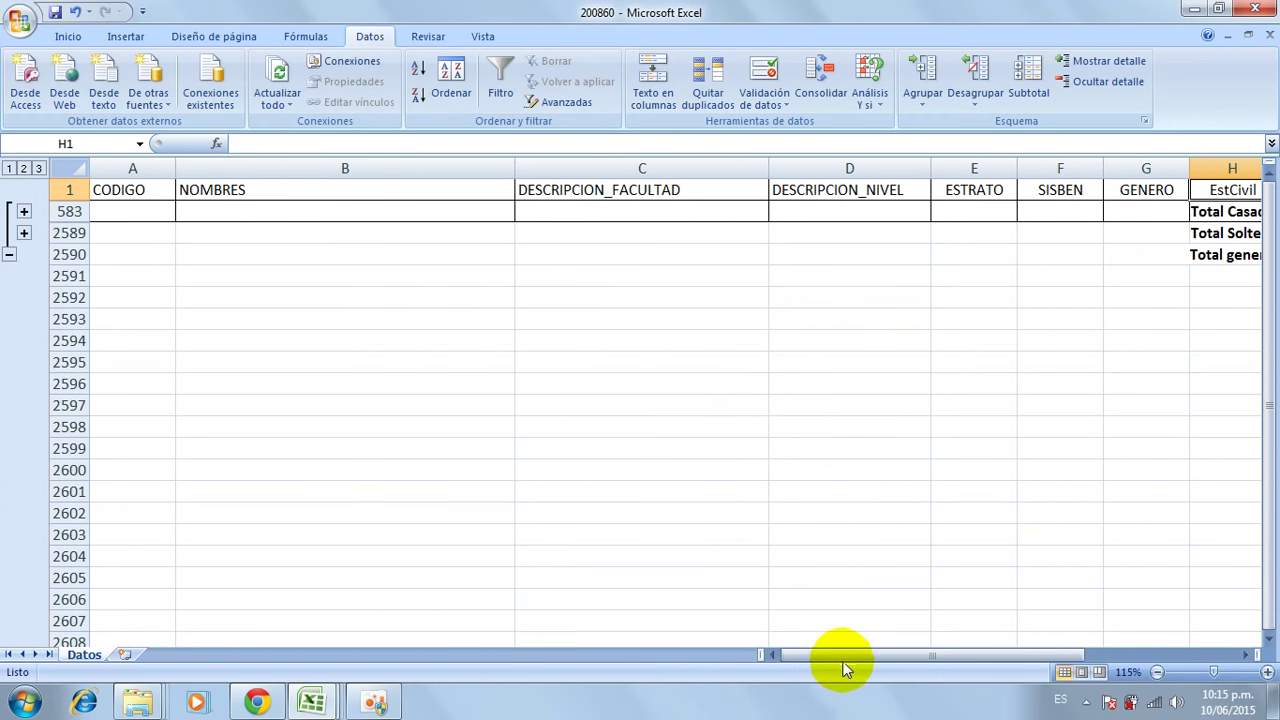
left_click_drag(843, 656, 996, 652)
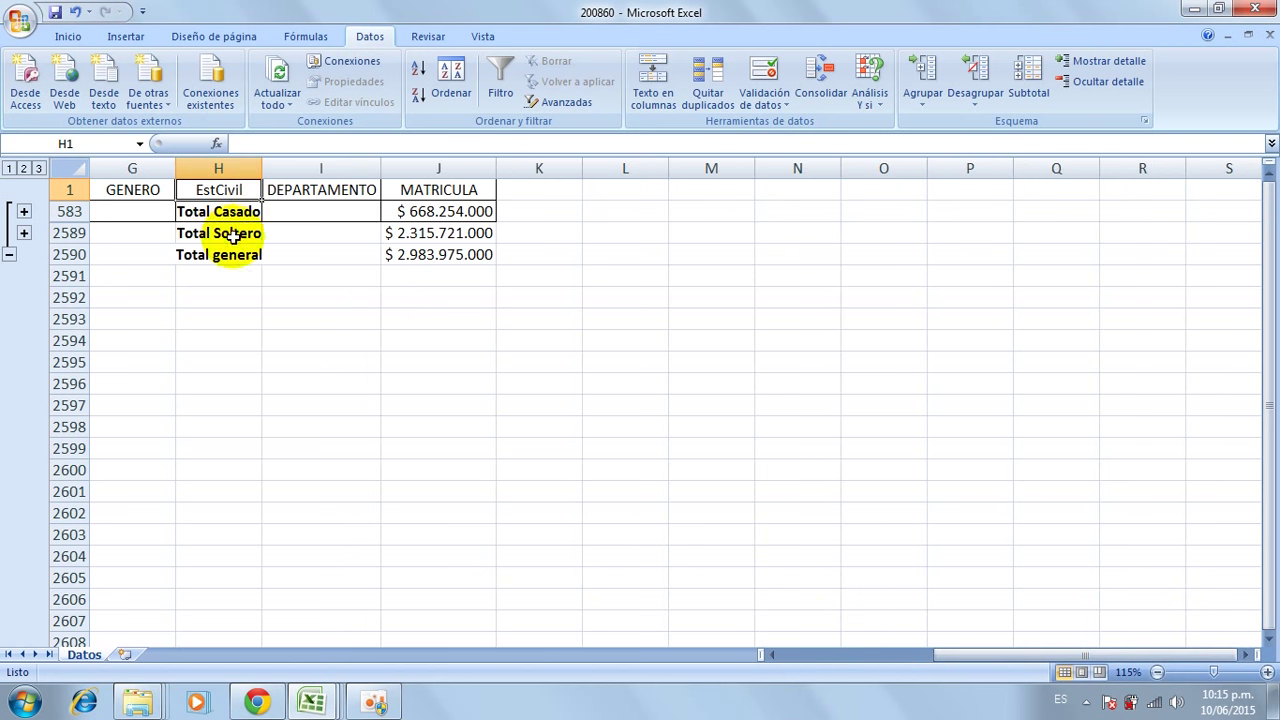
left_click(400, 211)
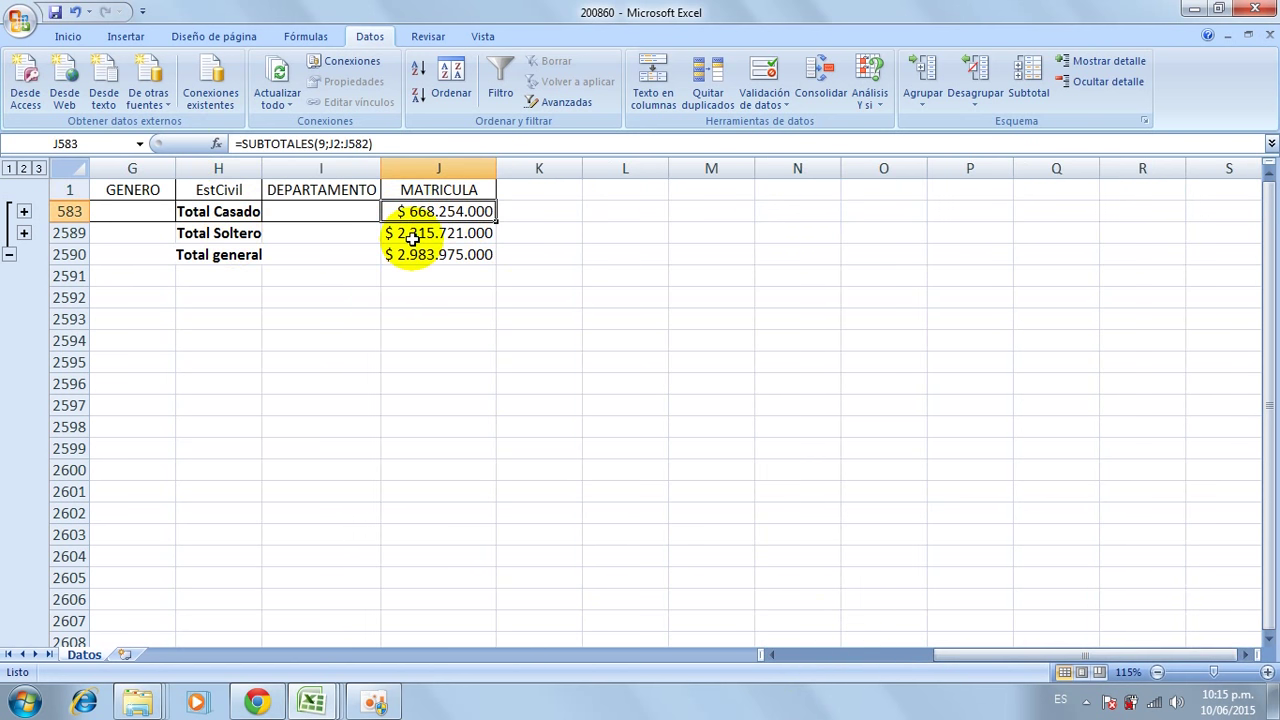
left_click(412, 235)
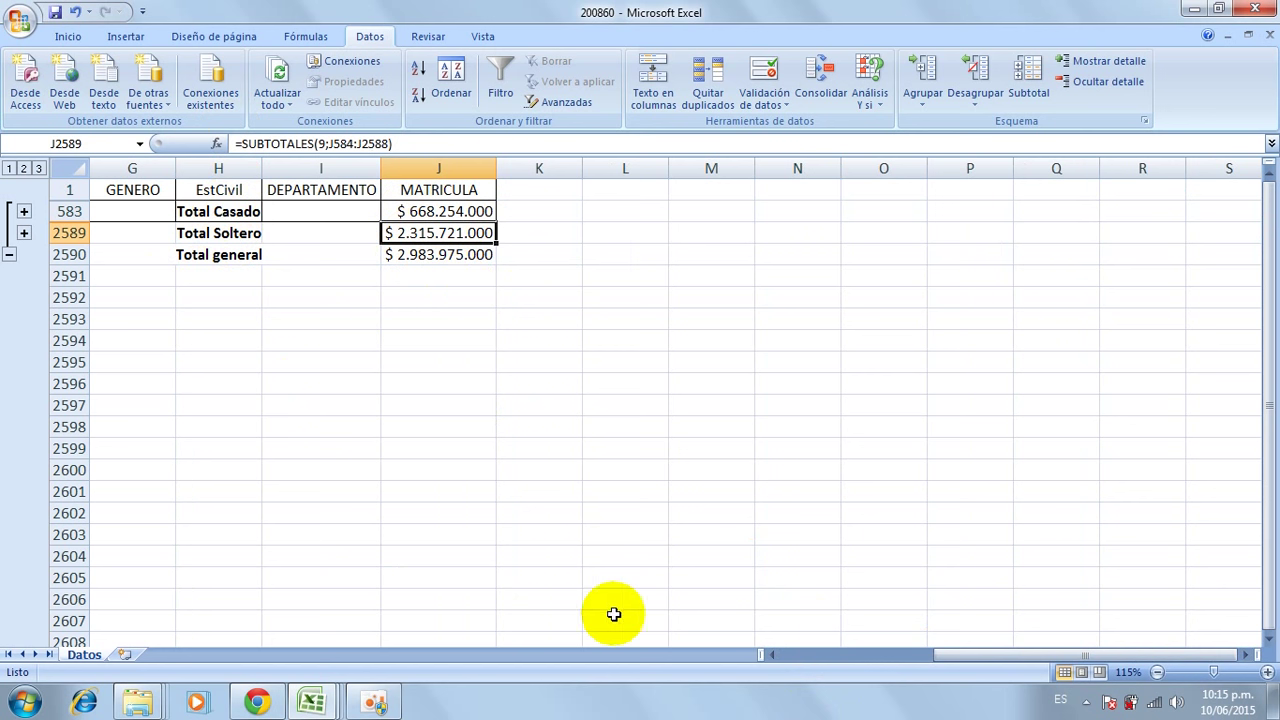
mouse_move(949, 654)
left_mouse_down()
mouse_move(770, 655)
mouse_move(863, 662)
left_mouse_up()
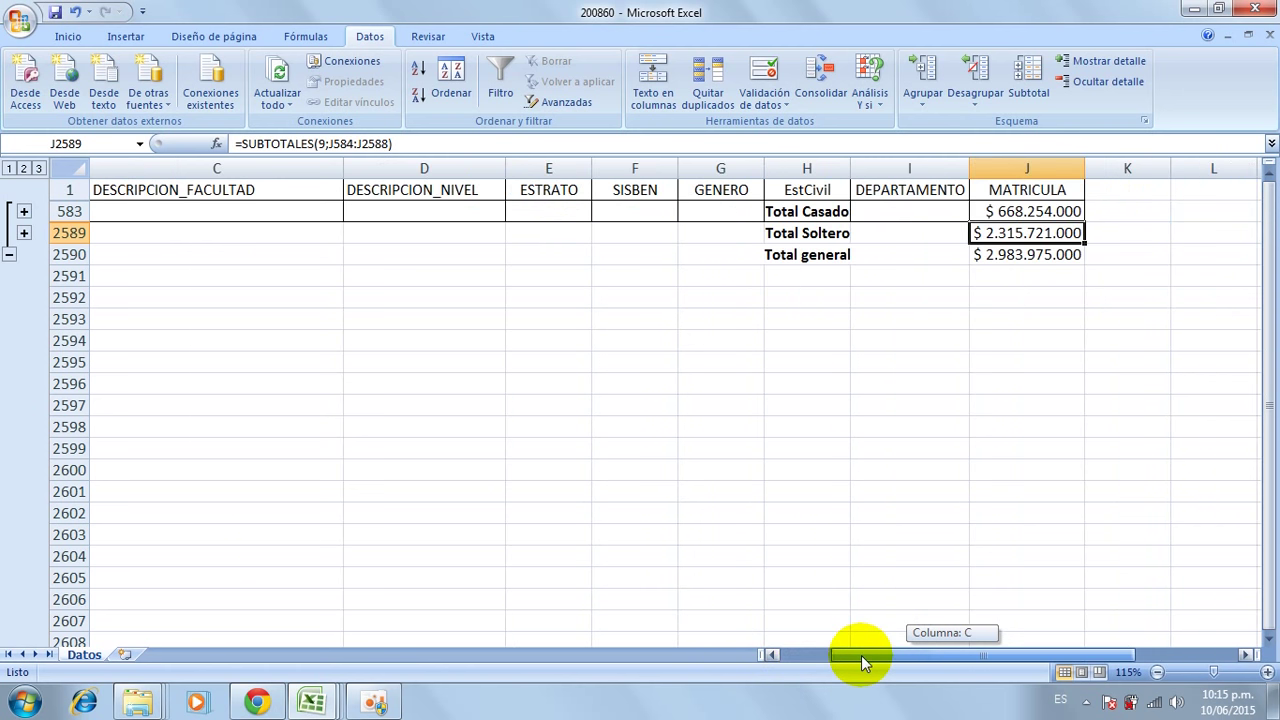
left_click_drag(862, 660, 787, 655)
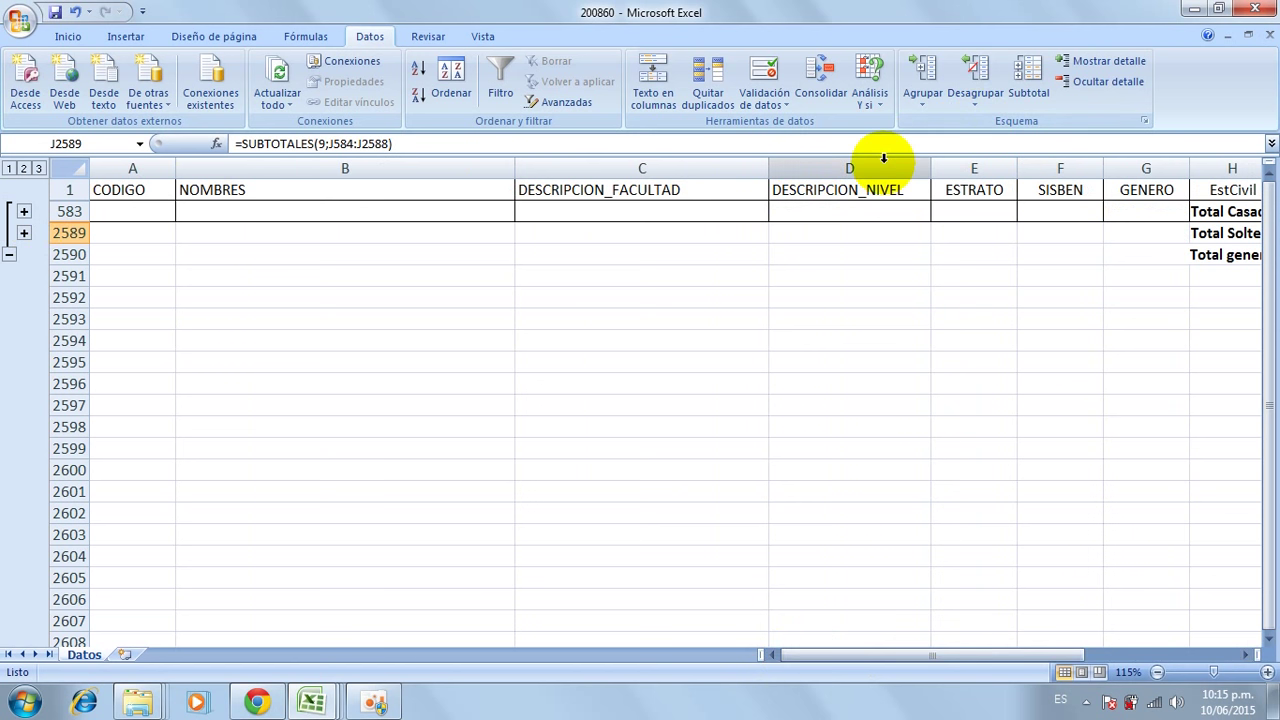
Remove all EstCivil subtotals from the table with Quitar todos.
left_click(868, 208)
left_click(1026, 80)
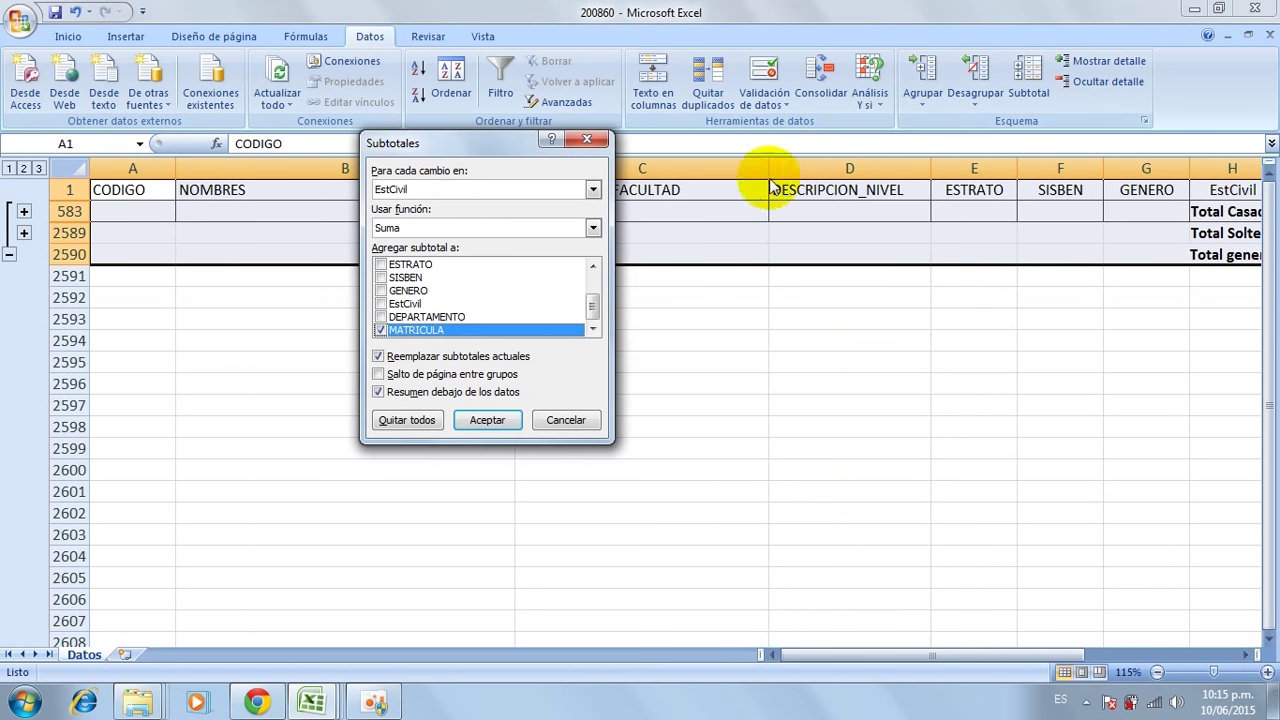
left_click(420, 424)
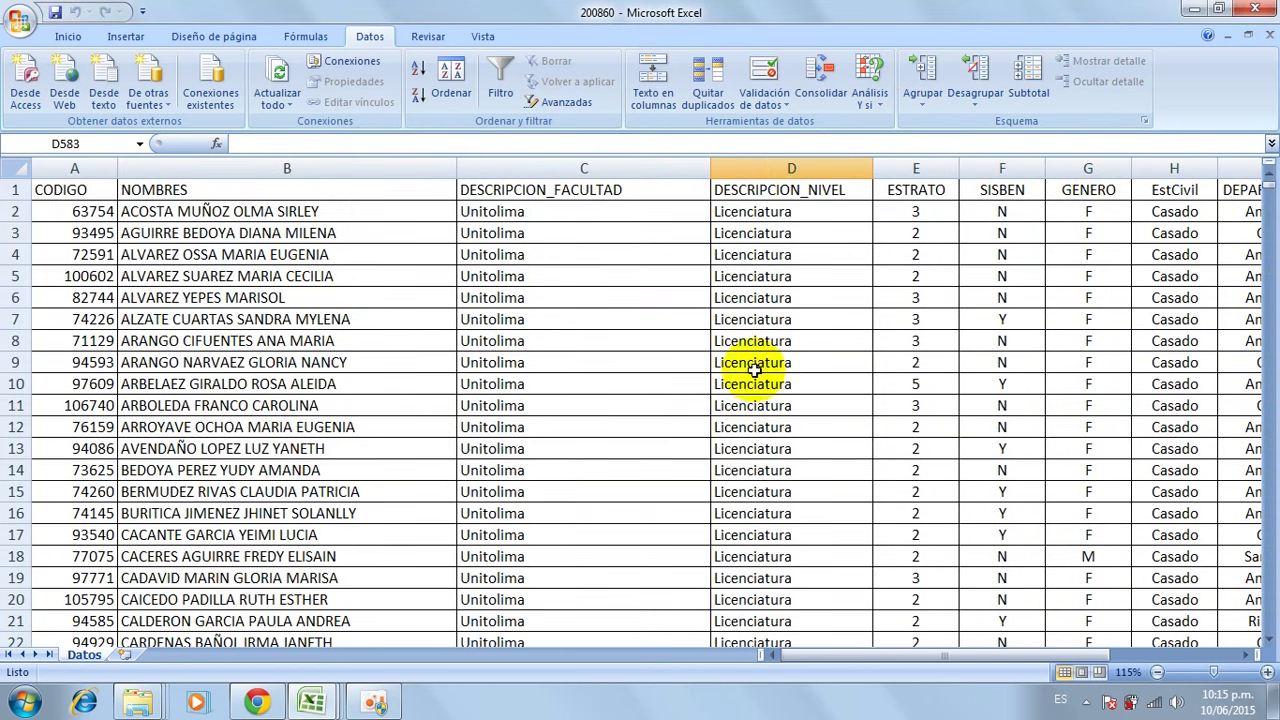
Sort the student rows A to Z by GENERO.
left_click(830, 272)
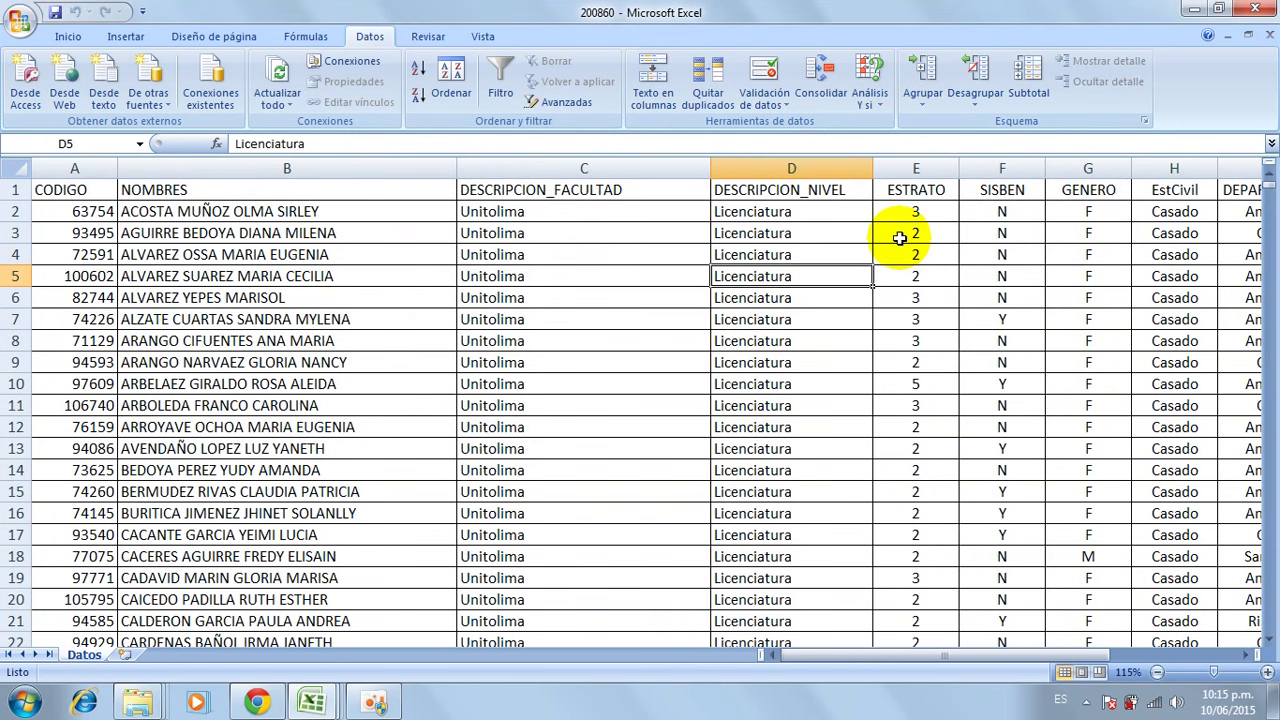
key("Right")
key("Right")
key("Right")
key("Right")
key("Right")
key("Right")
key("Left")
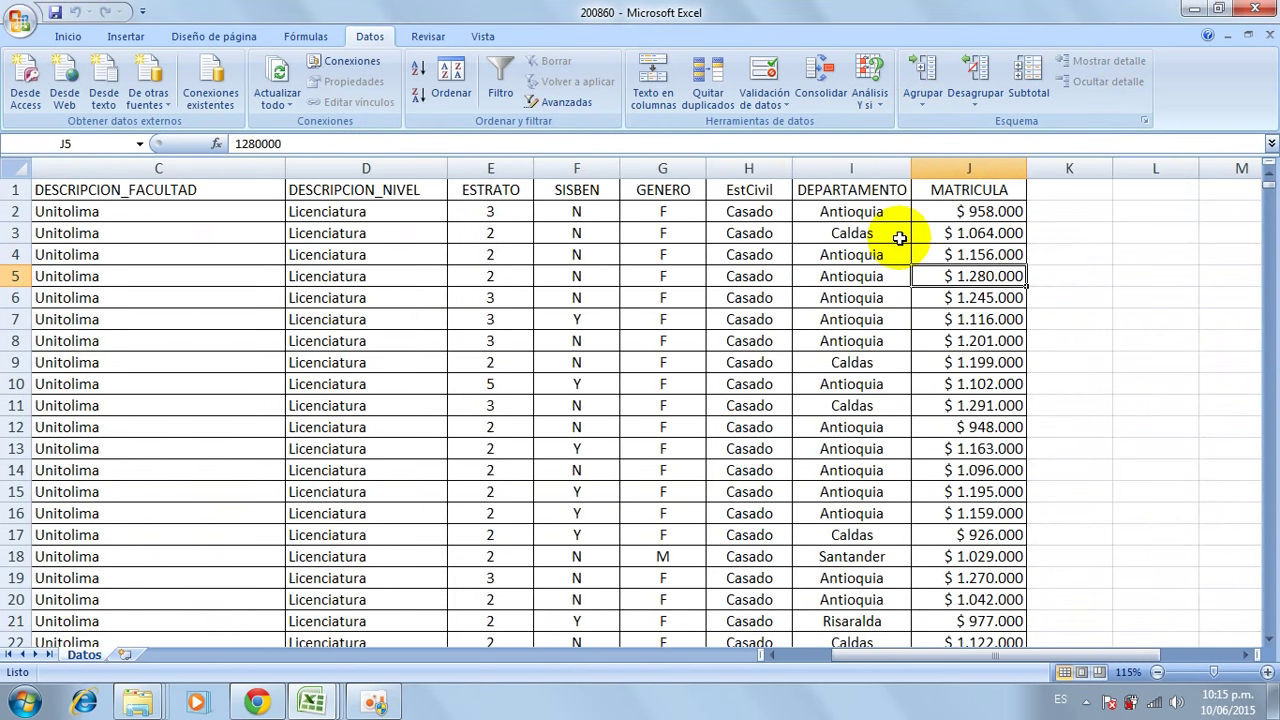
key("Left")
key("Left")
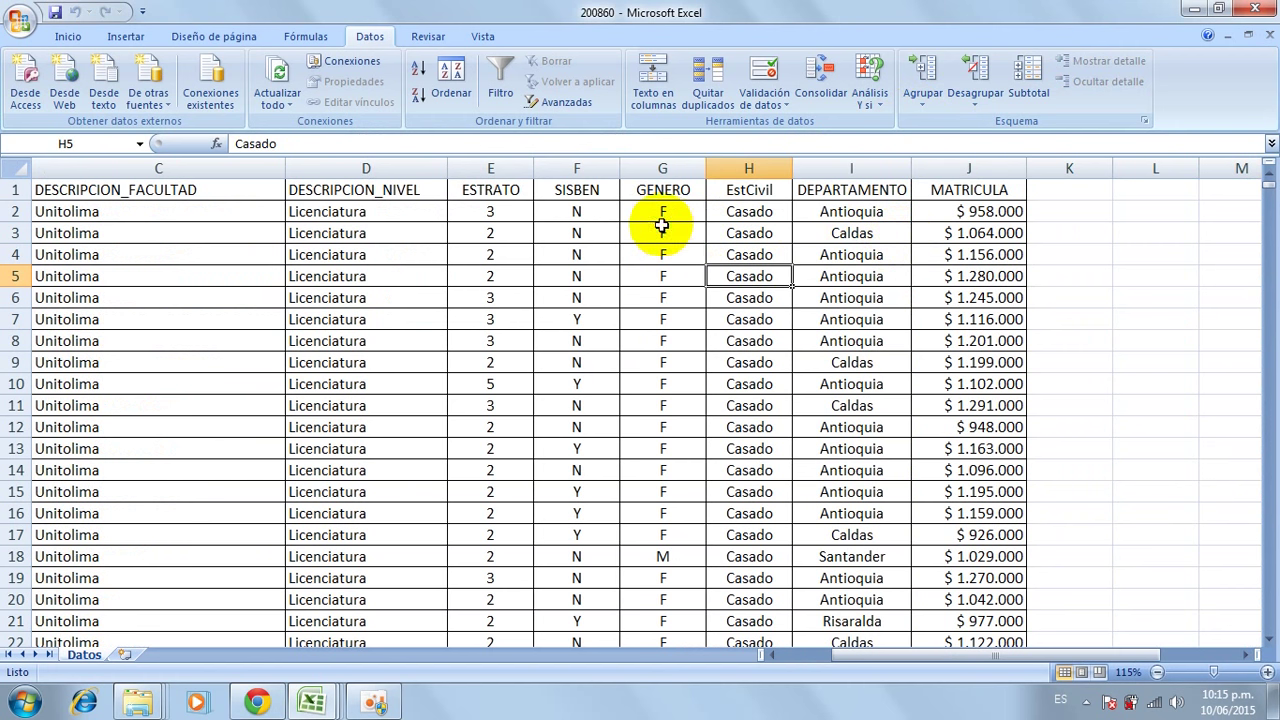
left_click(660, 190)
left_click(419, 74)
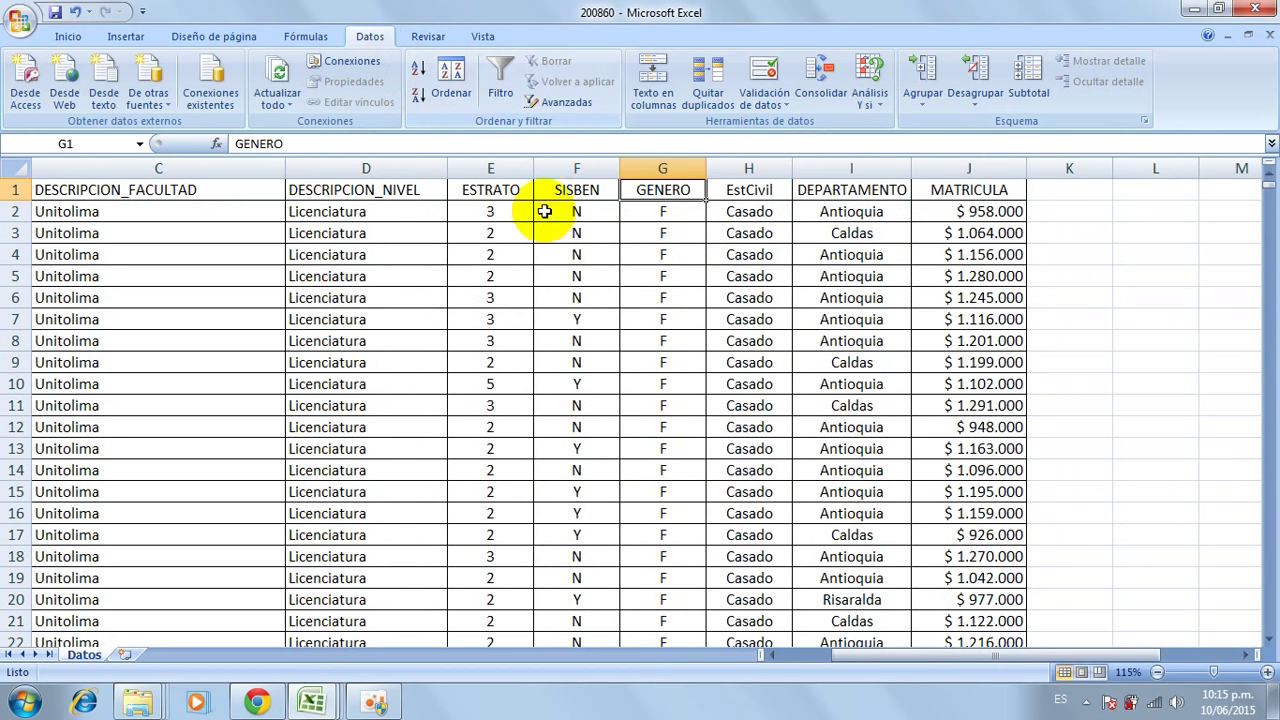
Add Cuenta subtotals on DEPARTAMENTO instead of MATRICULA at each change in GENERO.
left_click(1028, 72)
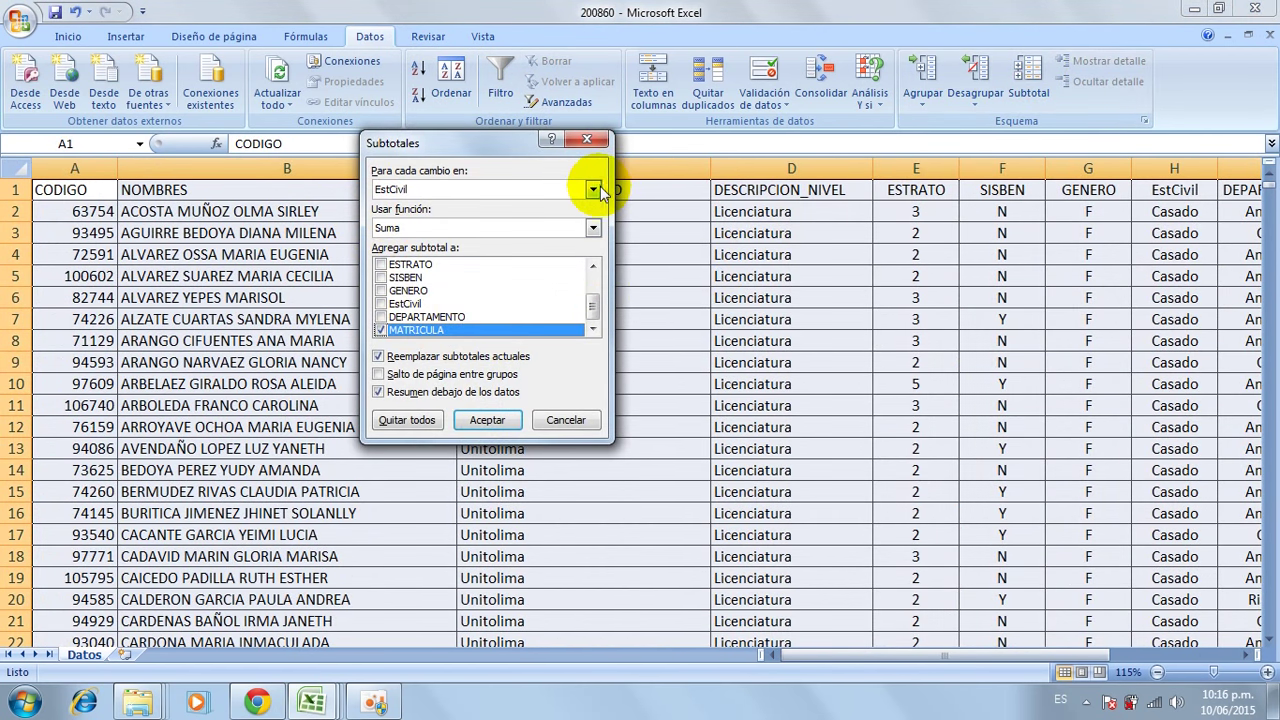
left_click(593, 189)
left_click(447, 256)
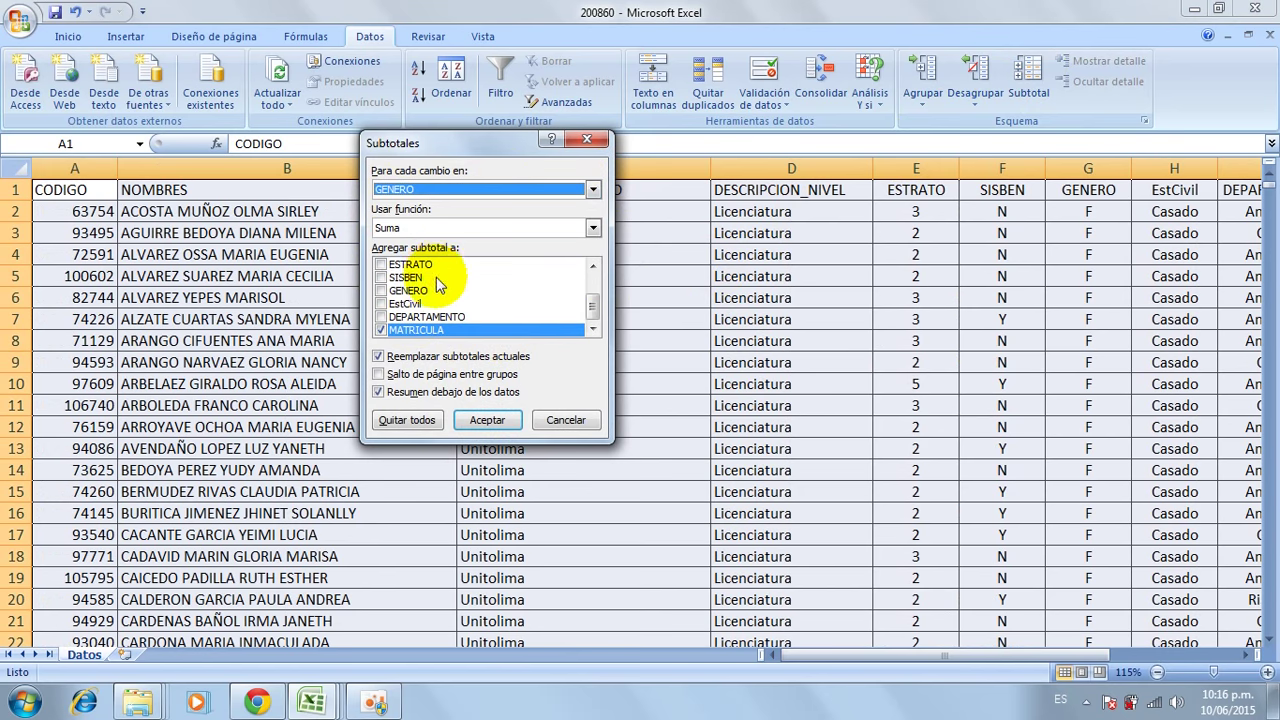
left_click(450, 231)
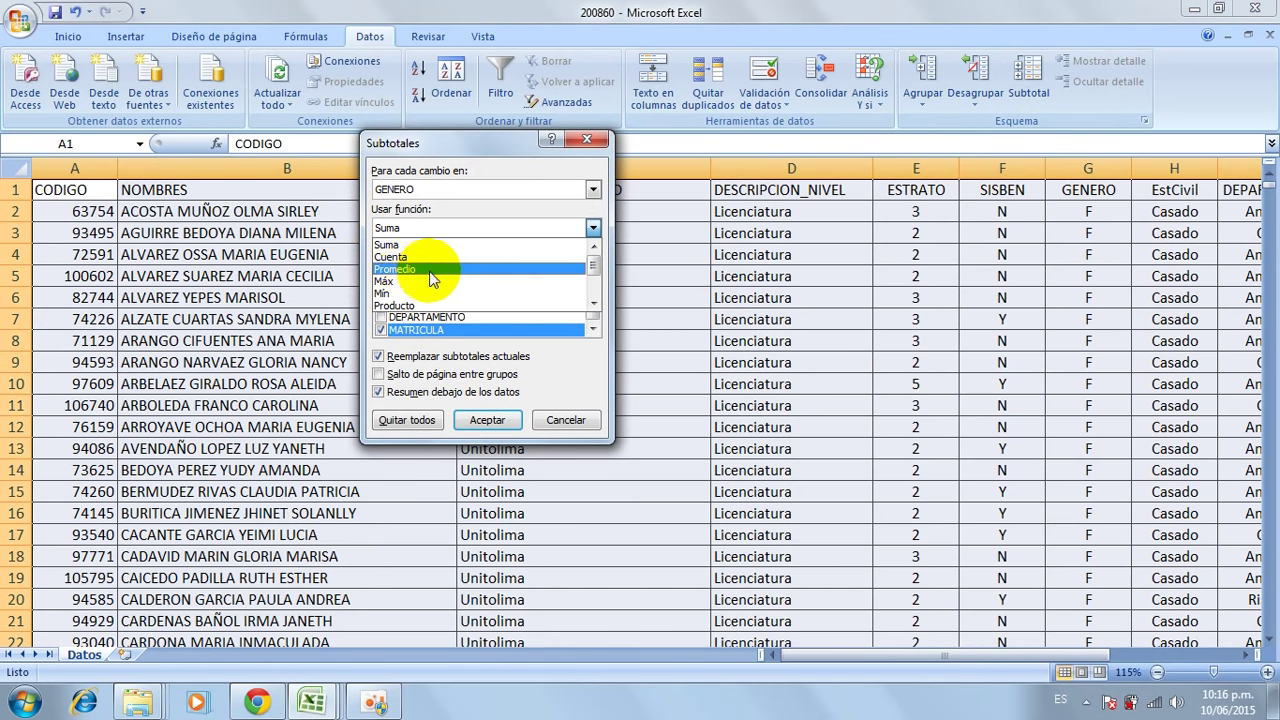
left_click(393, 257)
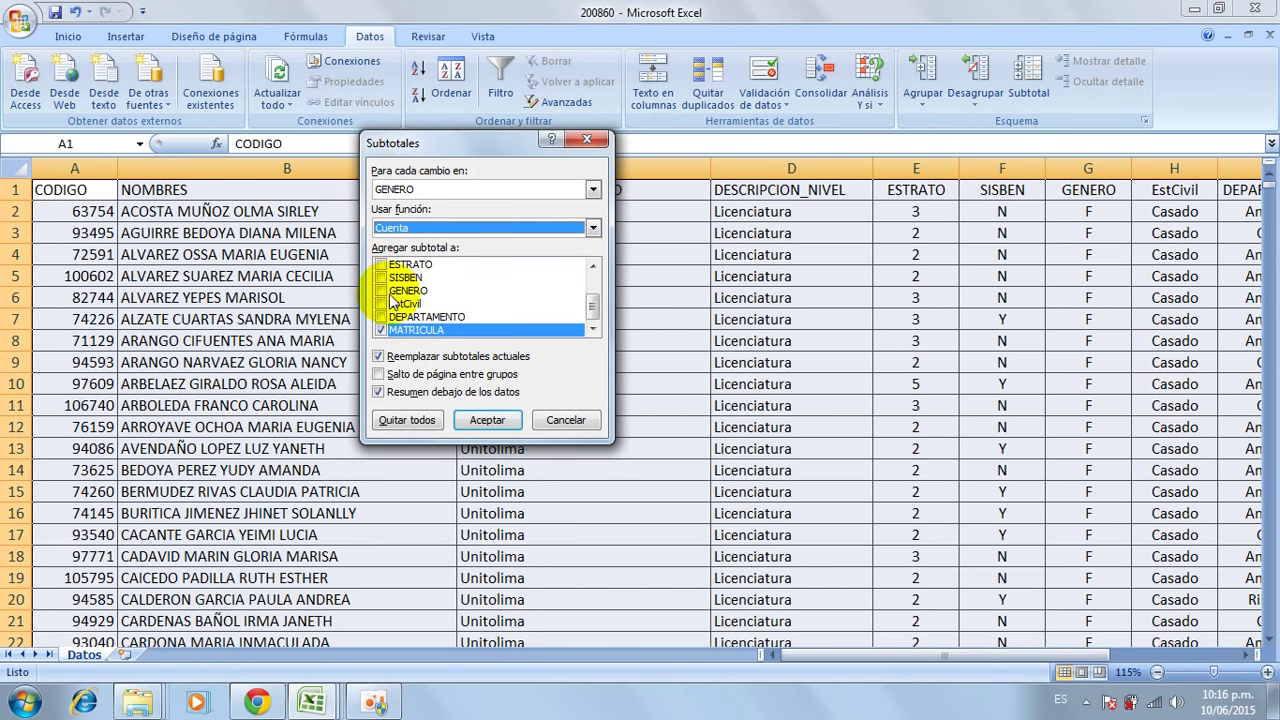
left_click(381, 330)
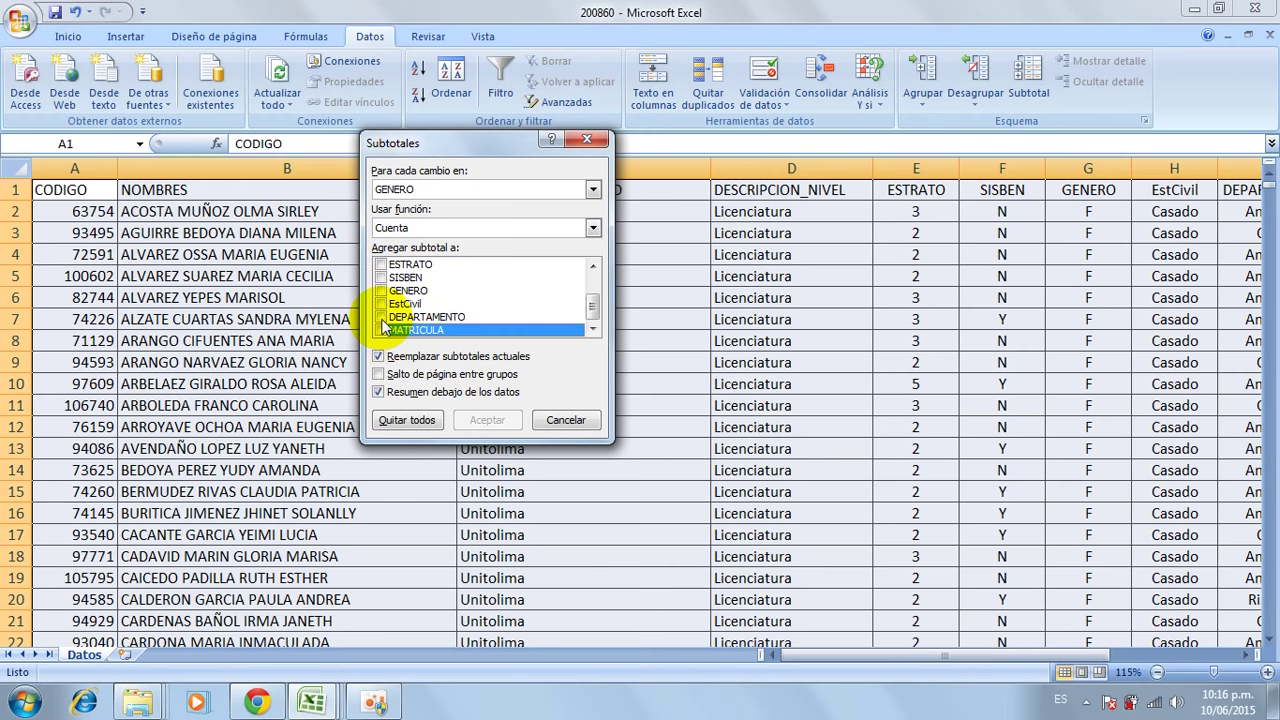
left_click(381, 317)
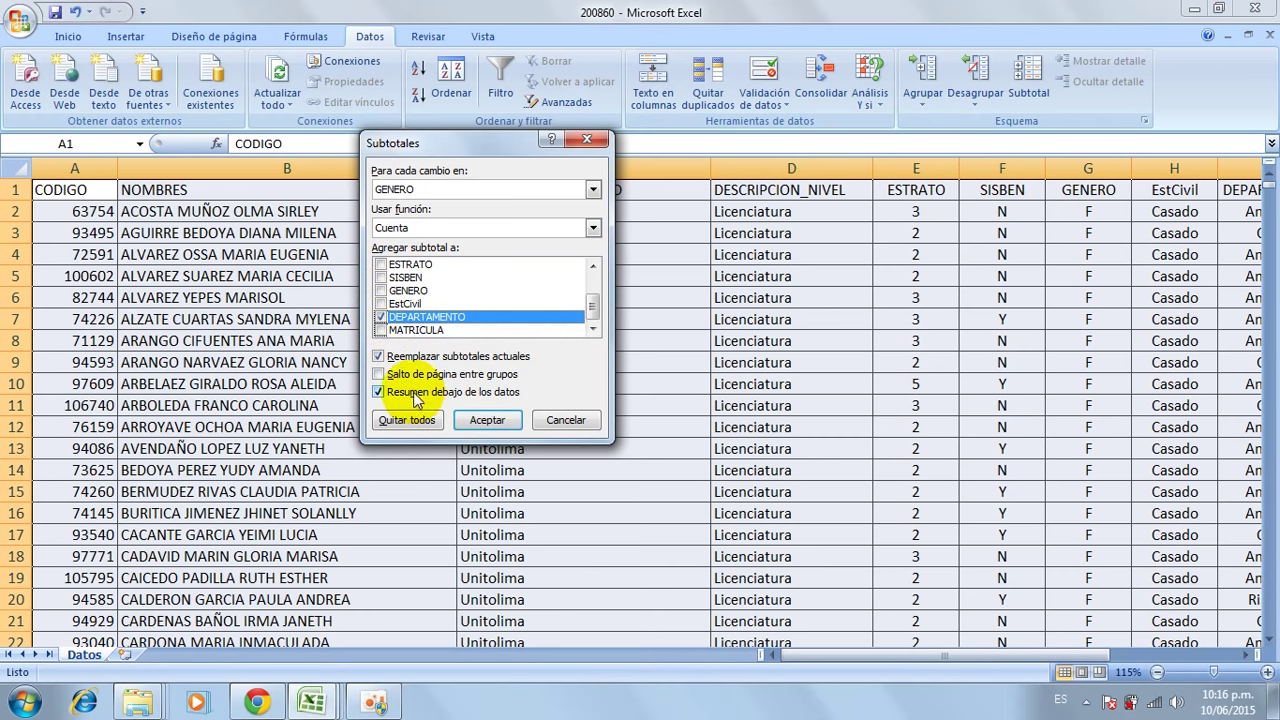
left_click(487, 420)
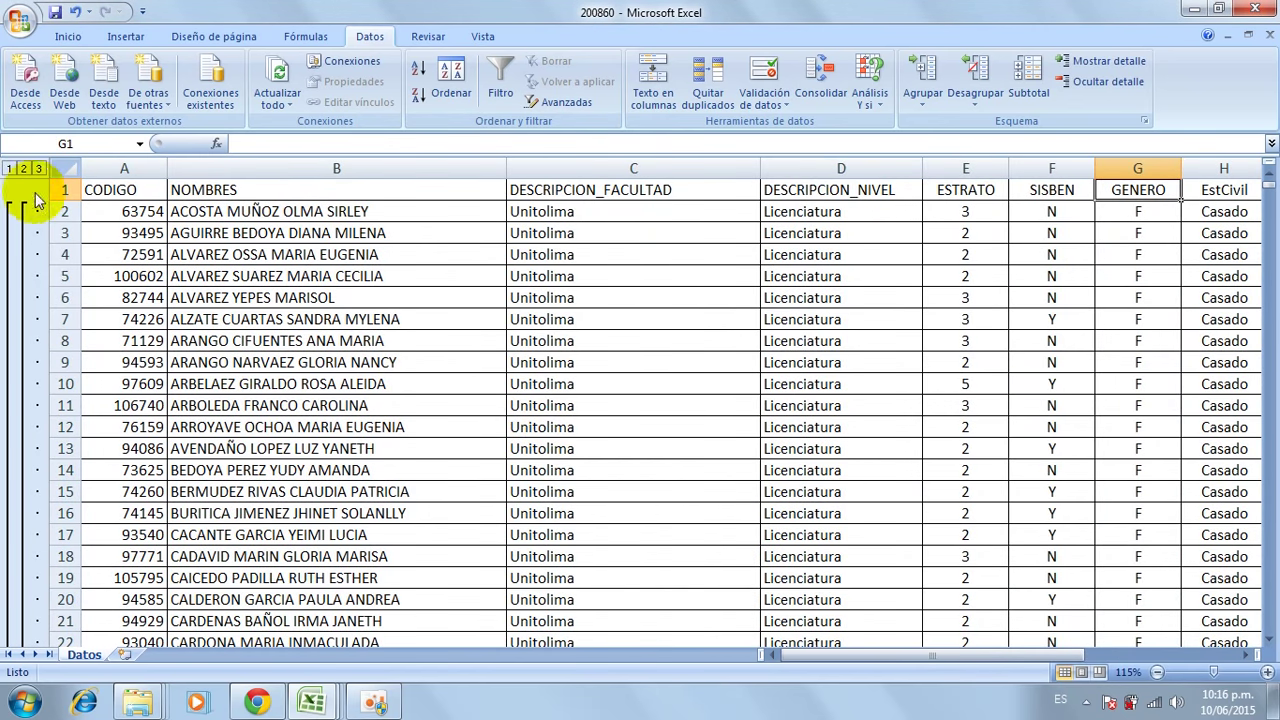
Collapse the outline to level 2 and check the Cuenta F and Cuenta M SUBTOTALES formulas in column I.
left_click(24, 169)
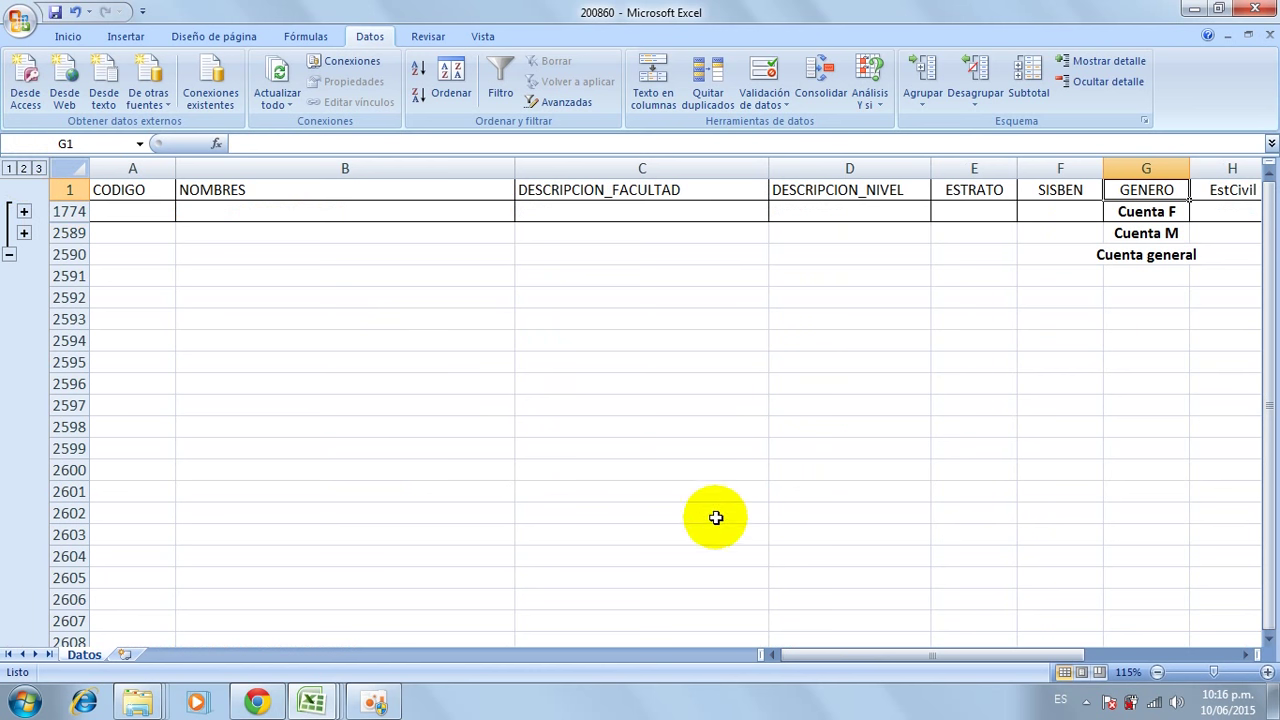
left_click_drag(865, 660, 975, 660)
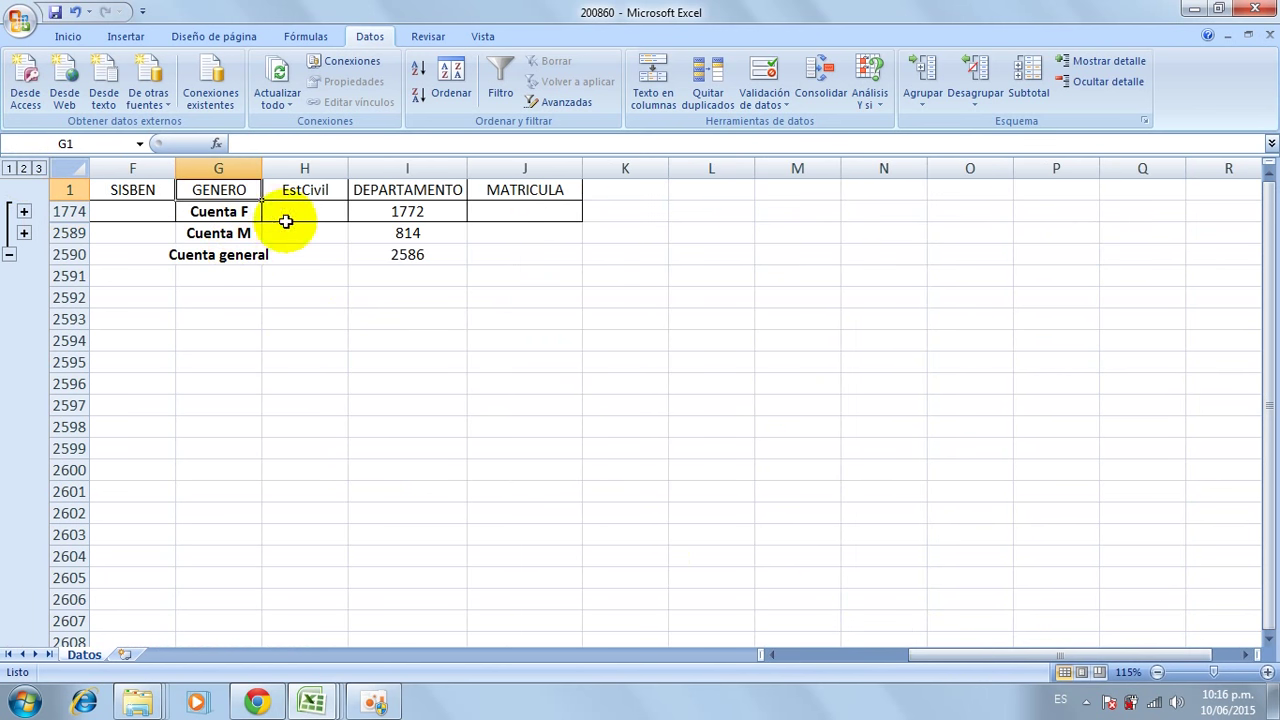
left_click(399, 212)
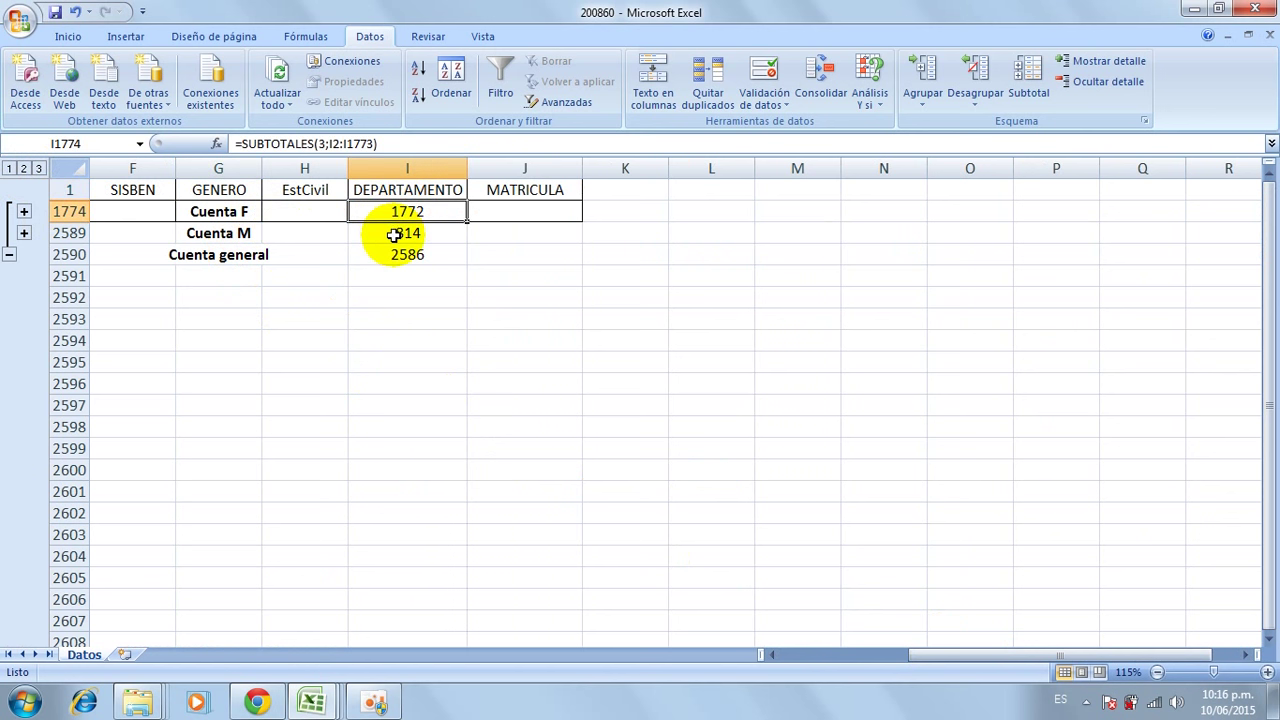
left_click(395, 234)
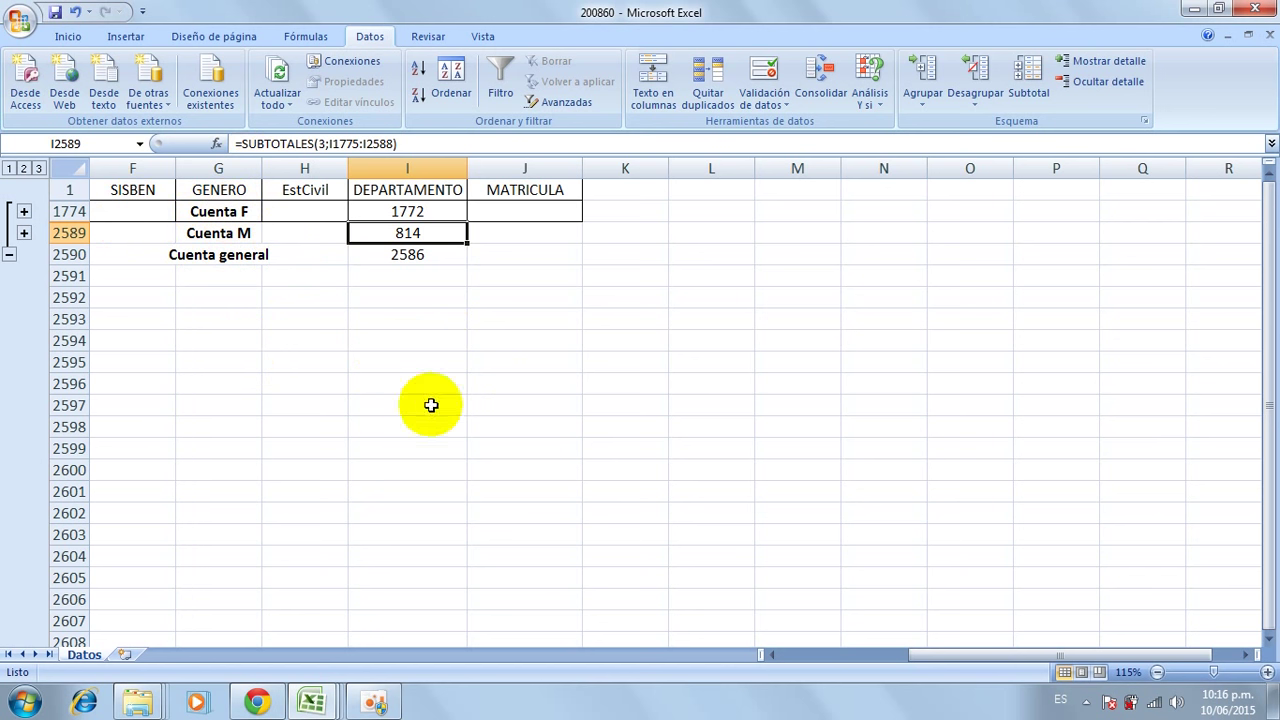
left_click_drag(971, 658, 829, 657)
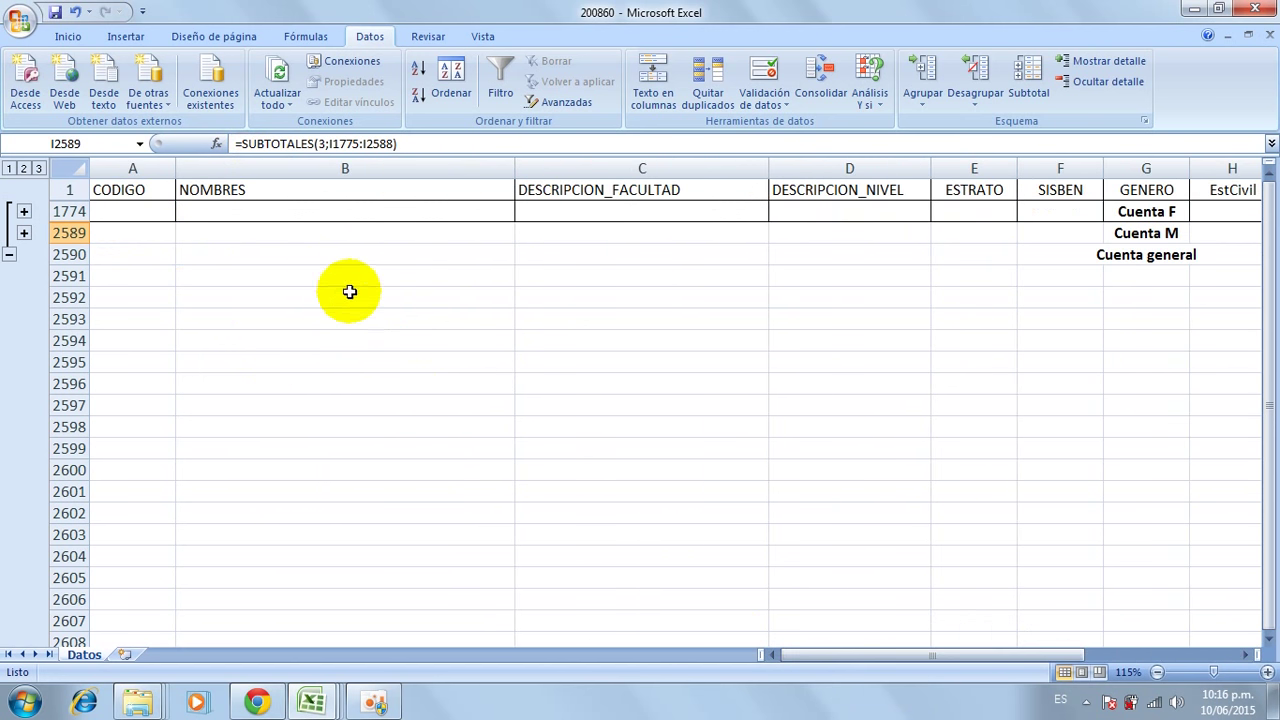
Remove all subtotals with Subtotal's Quitar todos, restoring the plain GENERO-sorted student list.
left_click(405, 190)
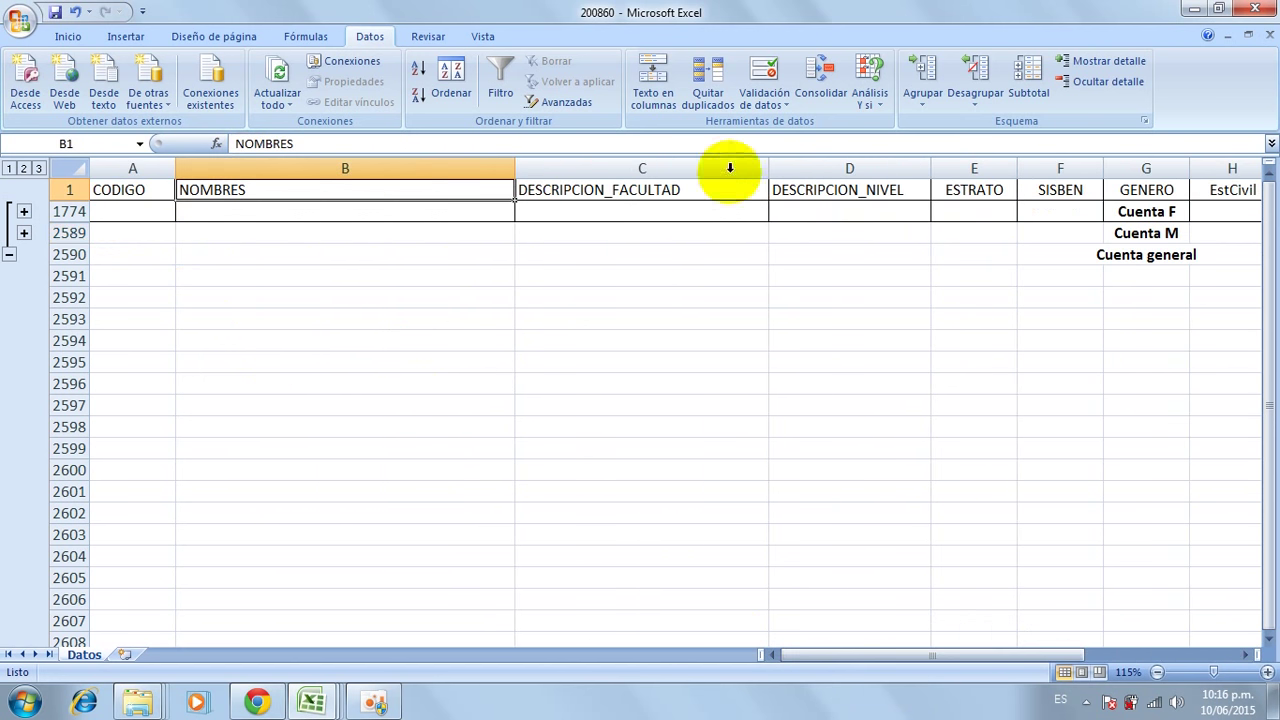
left_click(1043, 69)
left_click(420, 420)
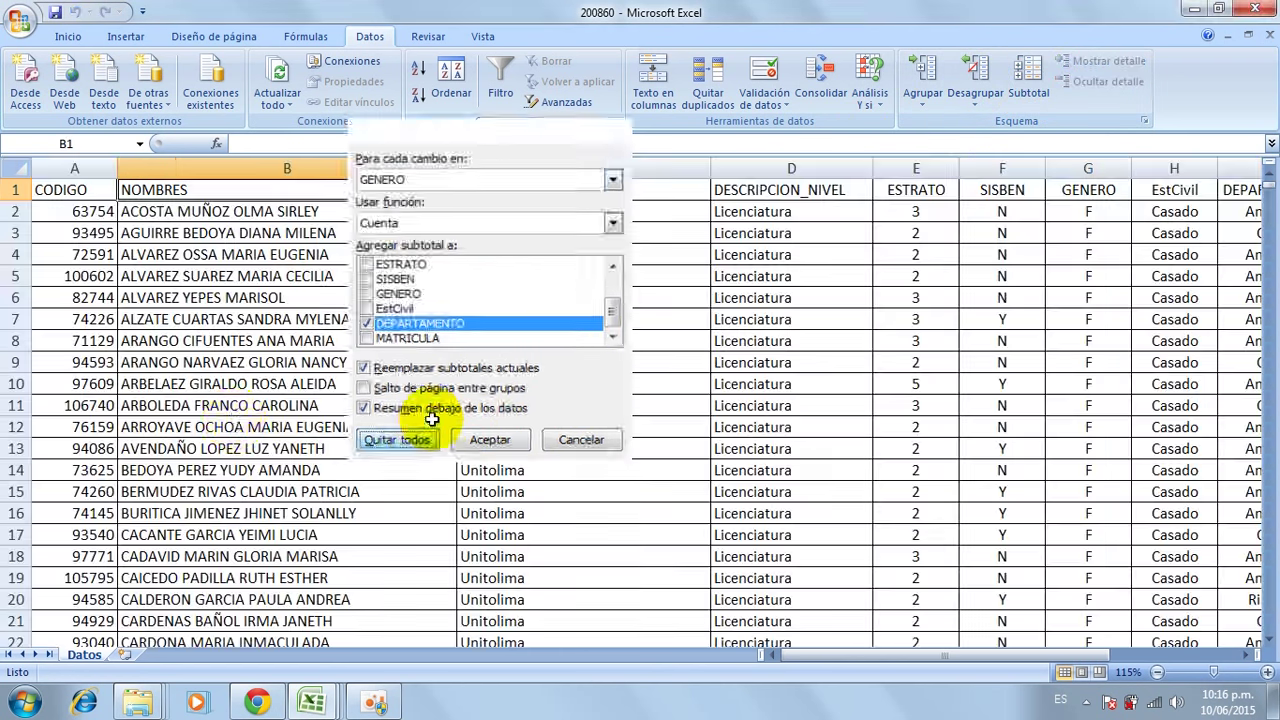
left_click(455, 385)
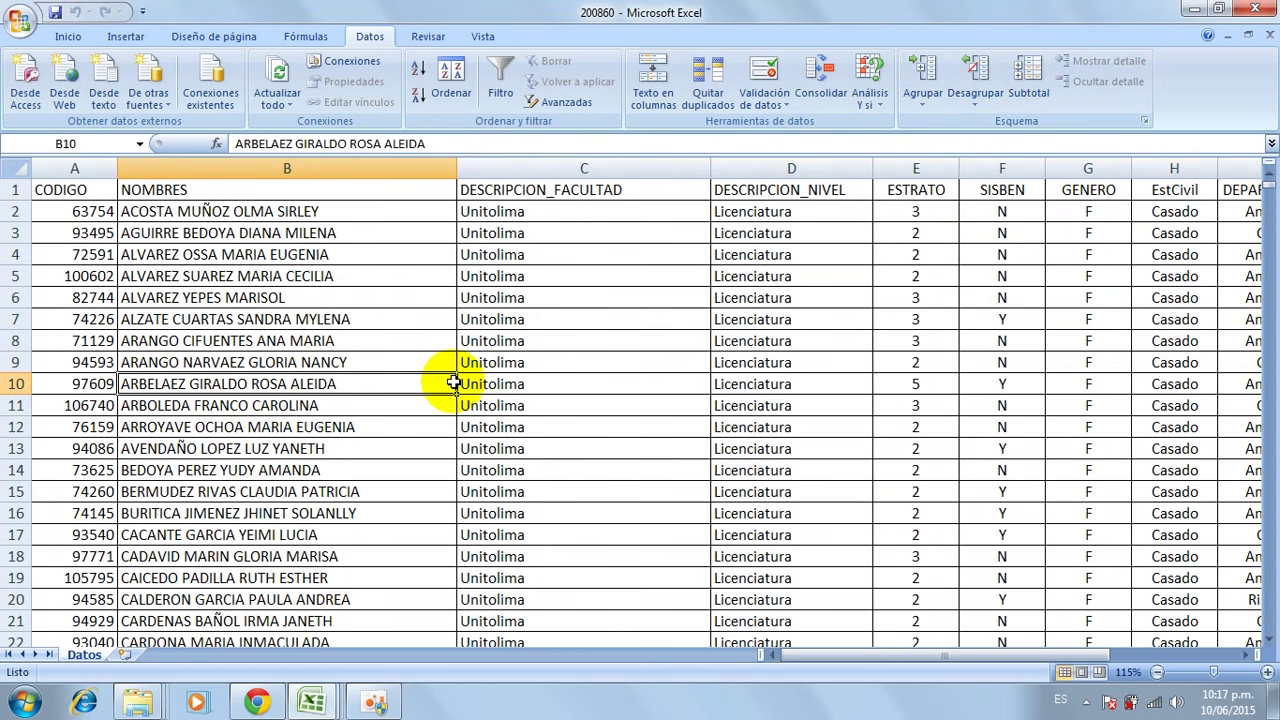